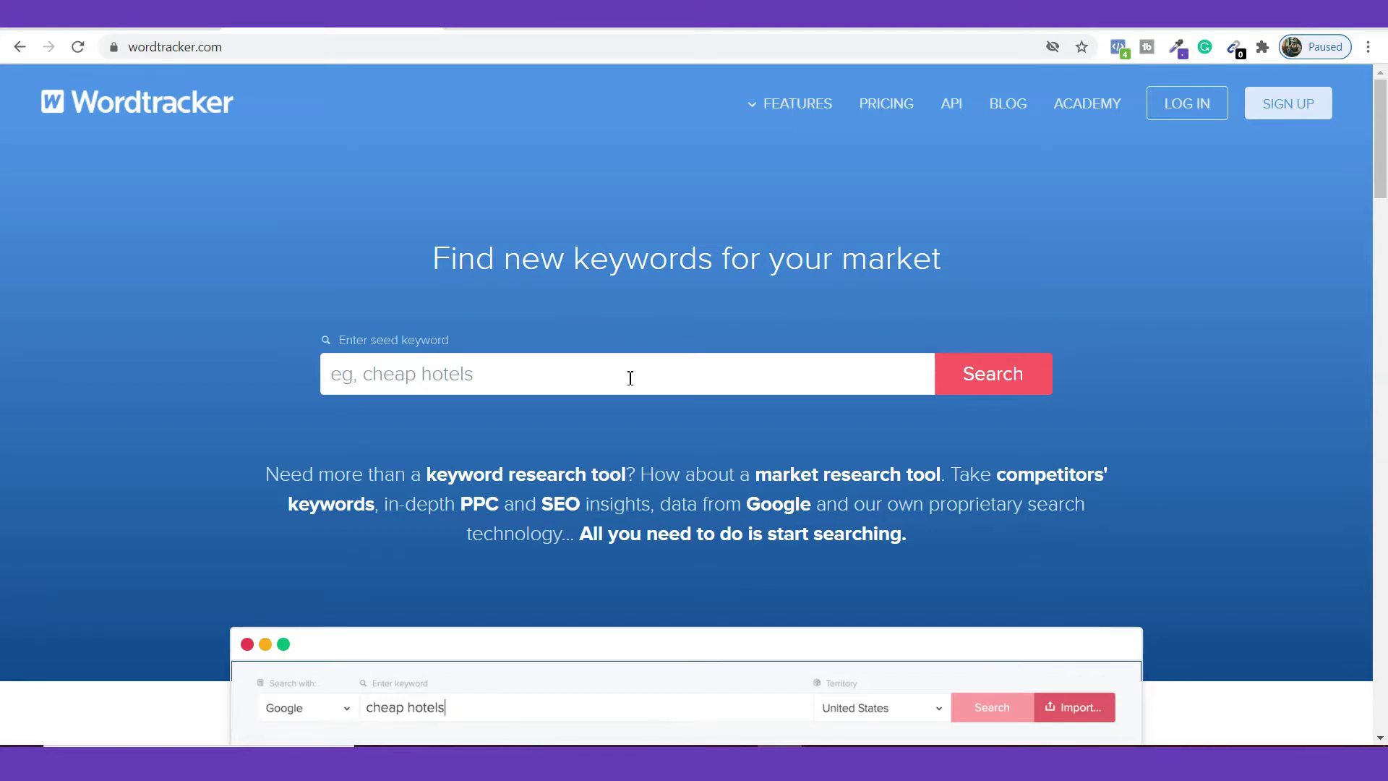
# - Search keyword ideas for 'muscle gain diet' and view the Search with source options
pyautogui.write('muscle g')
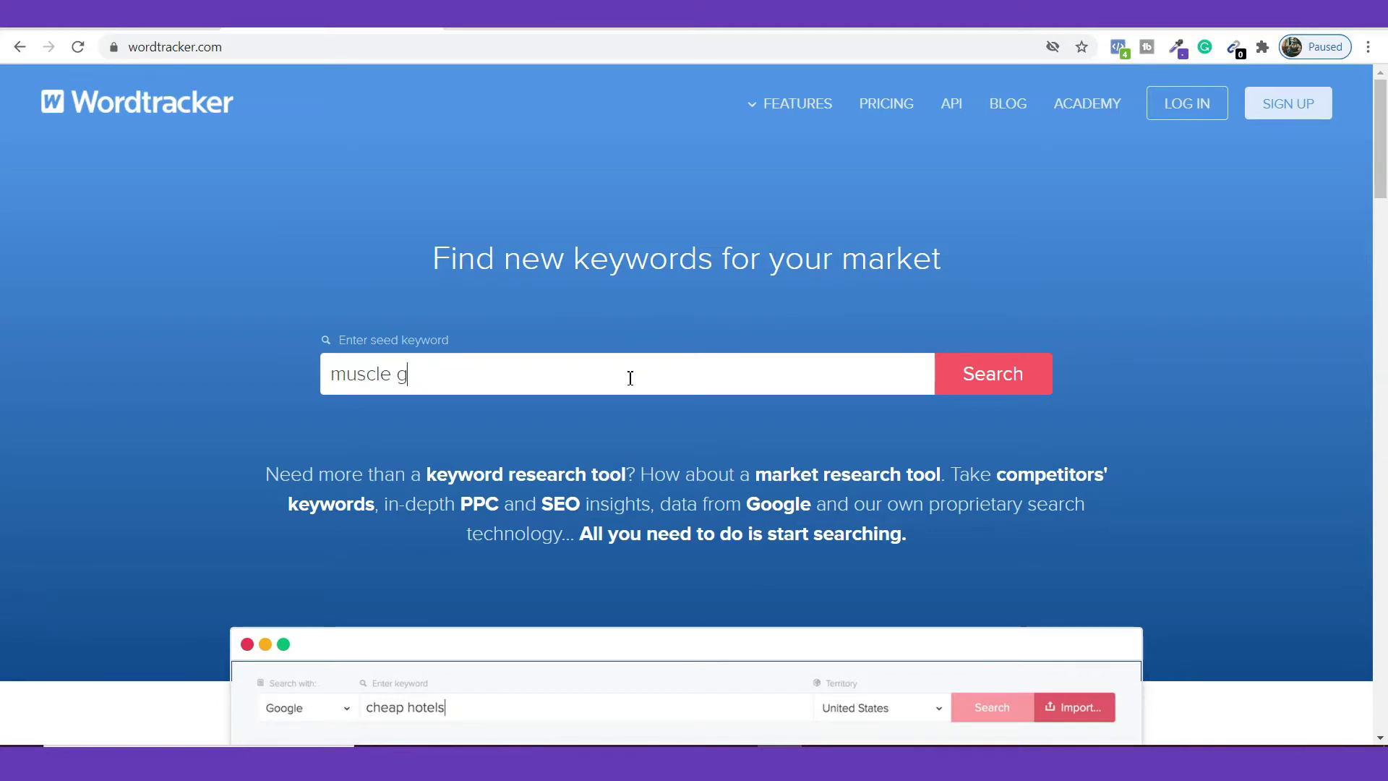
pyautogui.write('ain diet')
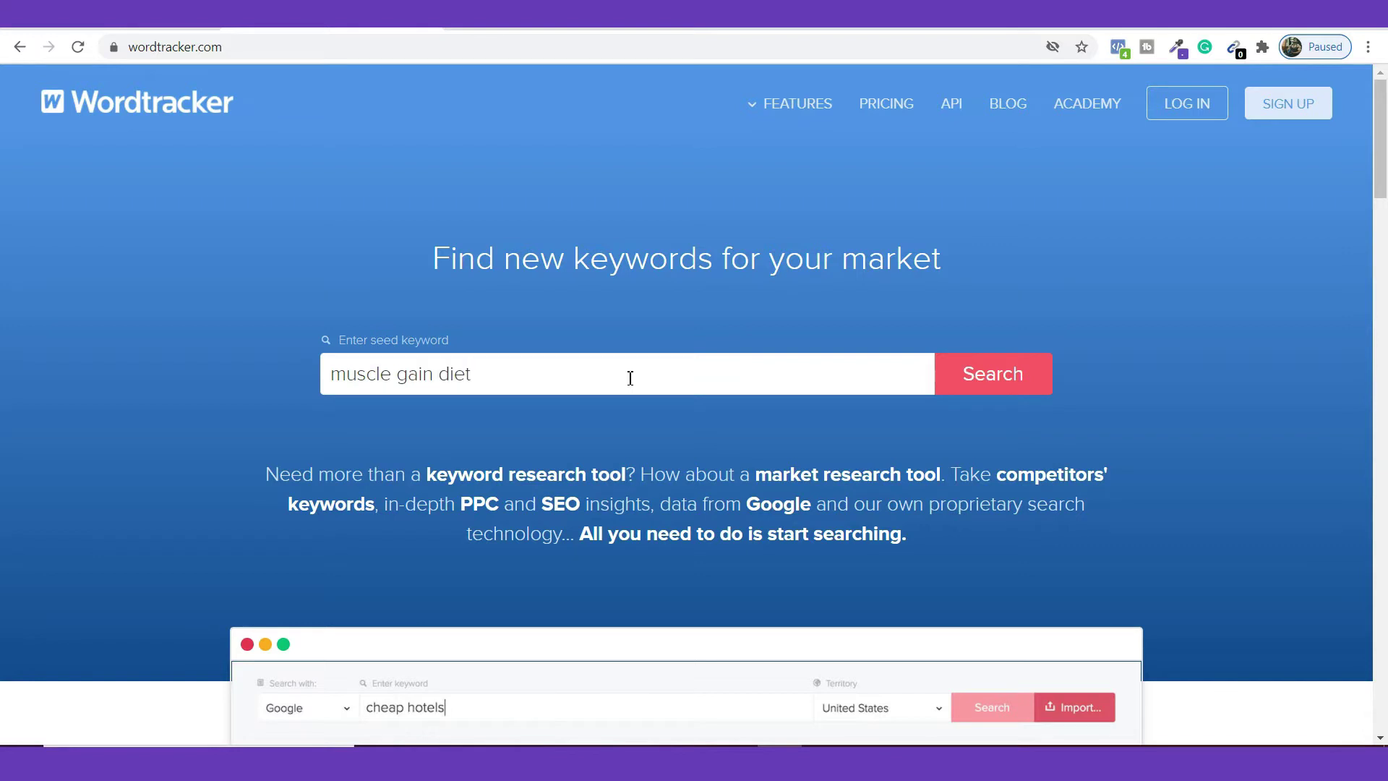
pyautogui.click(1039, 389)
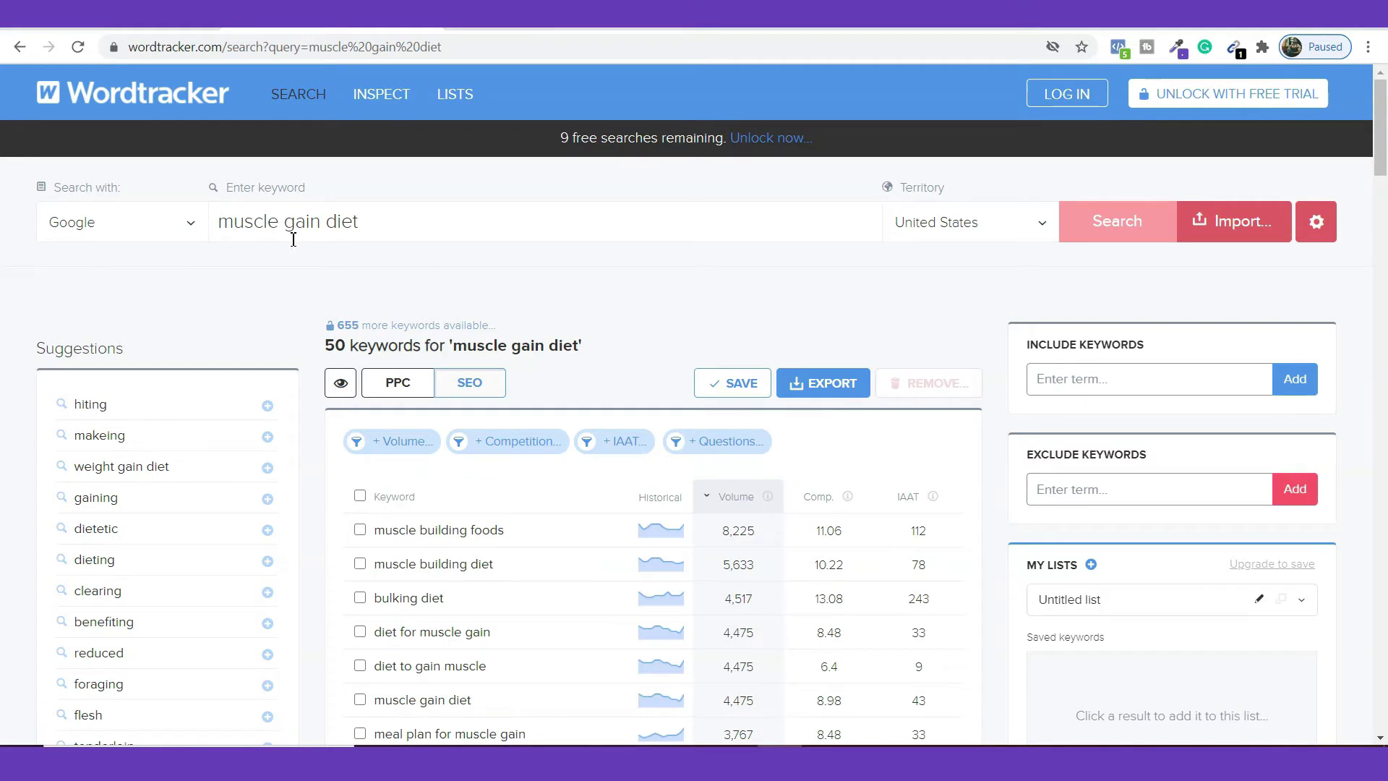
pyautogui.click(192, 225)
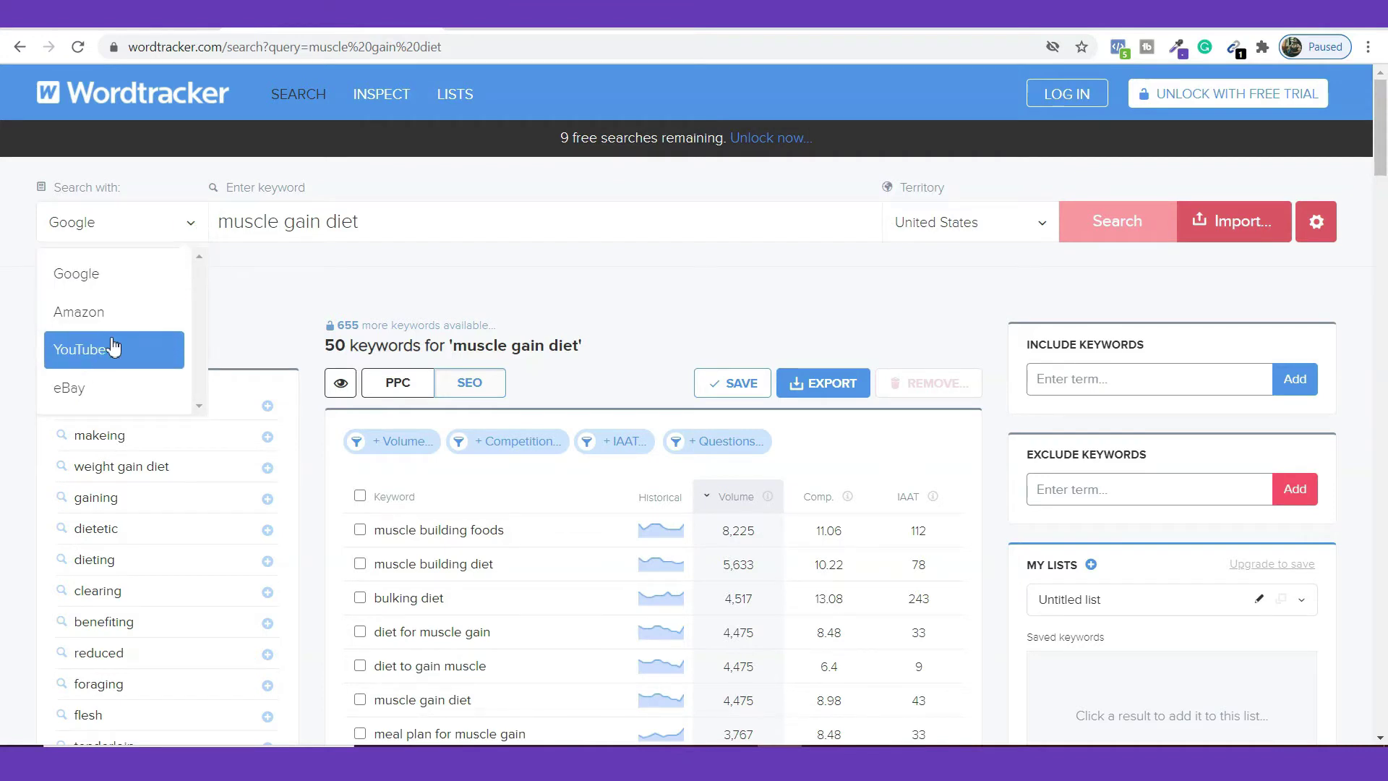
pyautogui.click(348, 273)
pyautogui.click(1042, 222)
pyautogui.scroll(-3, 953, 303)
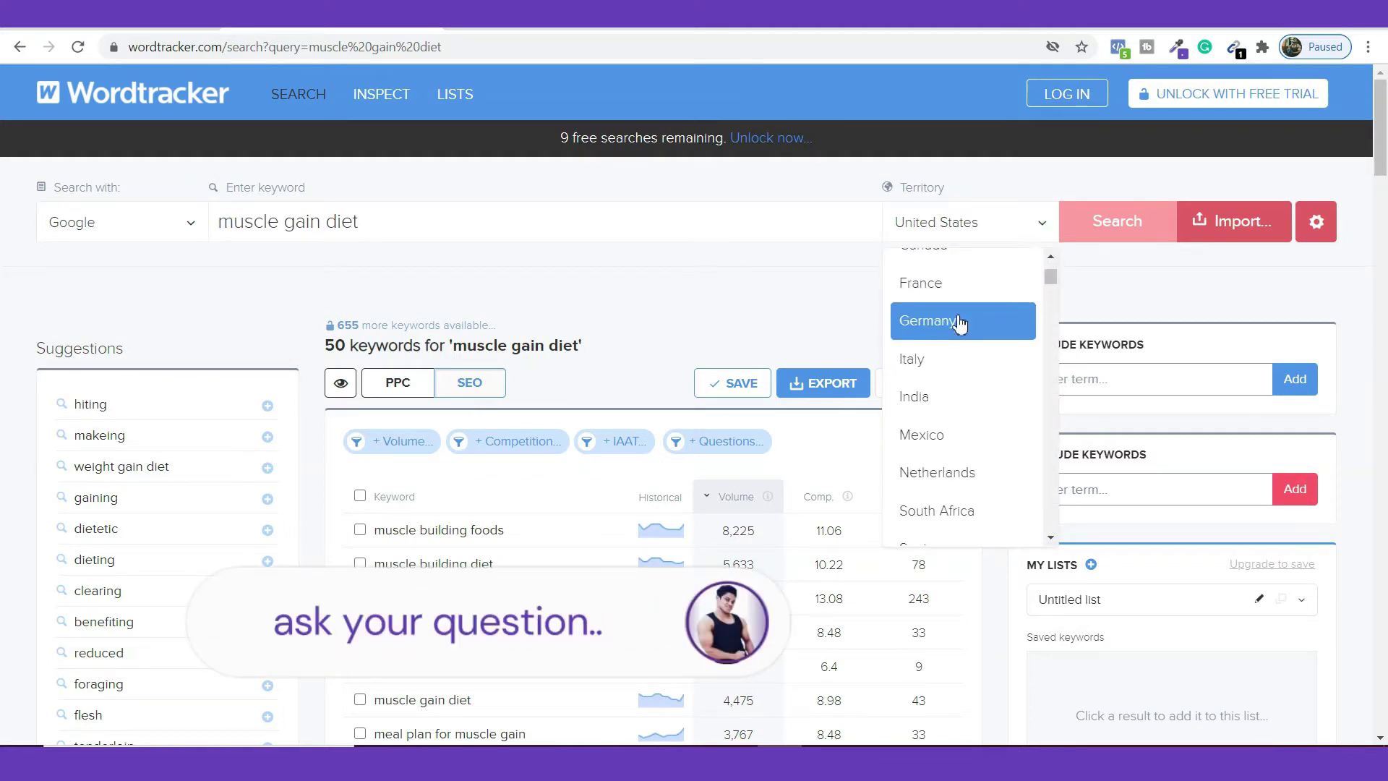
pyautogui.scroll(3, 947, 322)
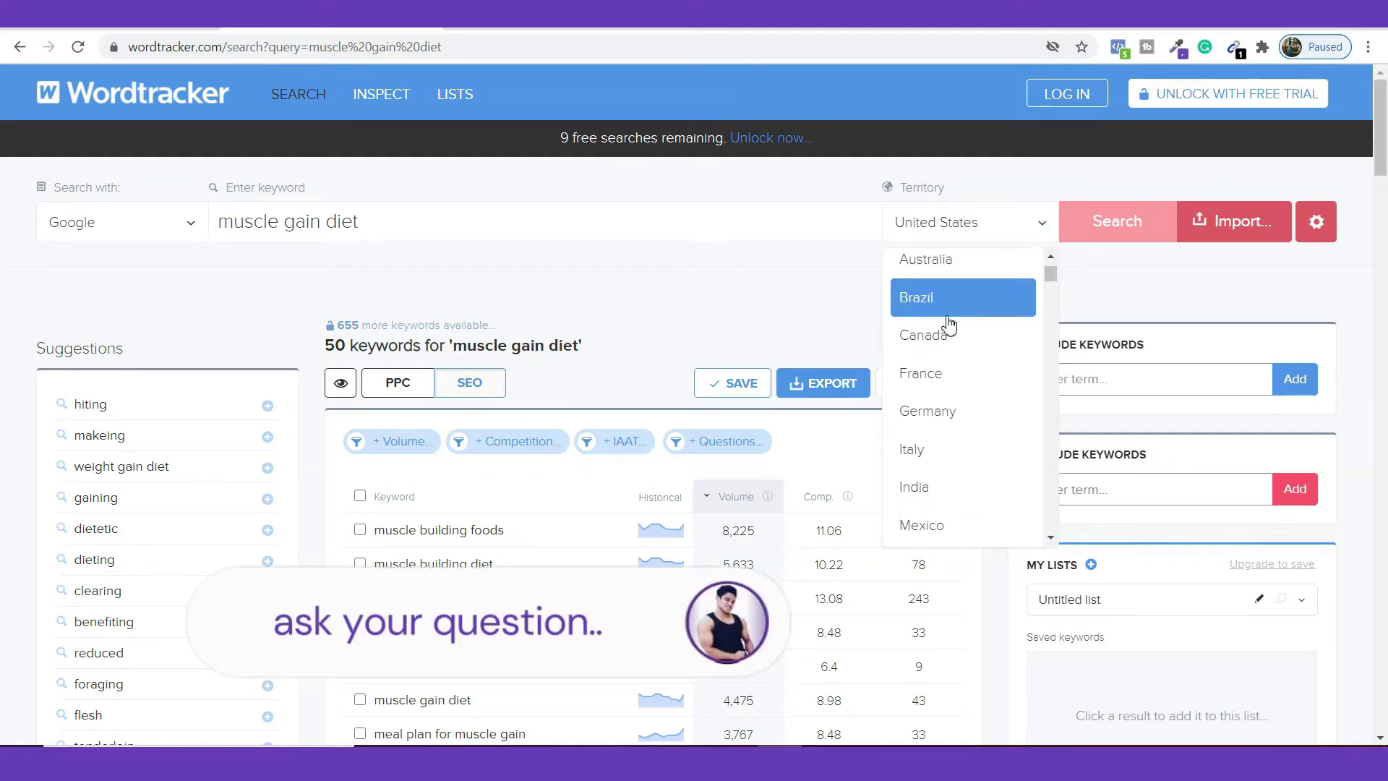
pyautogui.click(818, 300)
pyautogui.scroll(-4, 762, 378)
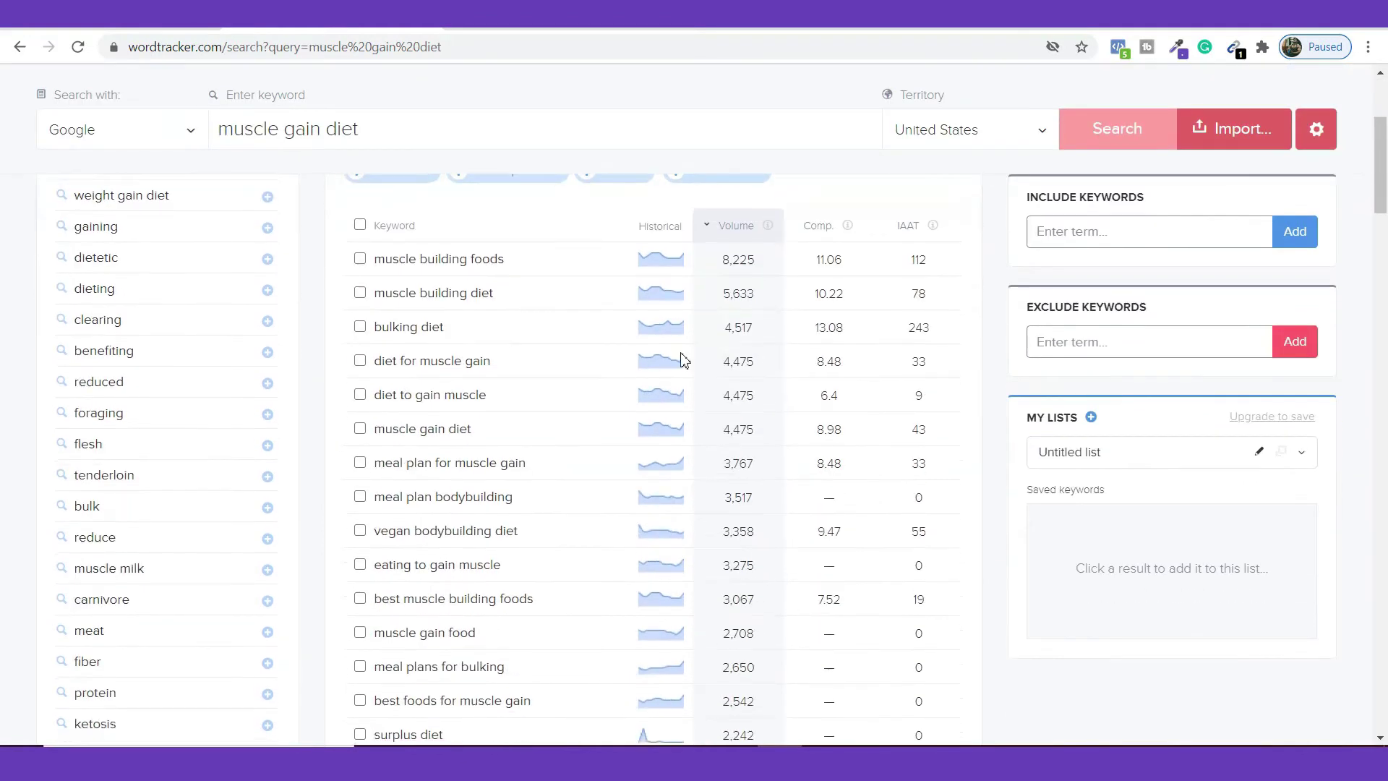
pyautogui.scroll(2, 687, 358)
pyautogui.scroll(3, 799, 331)
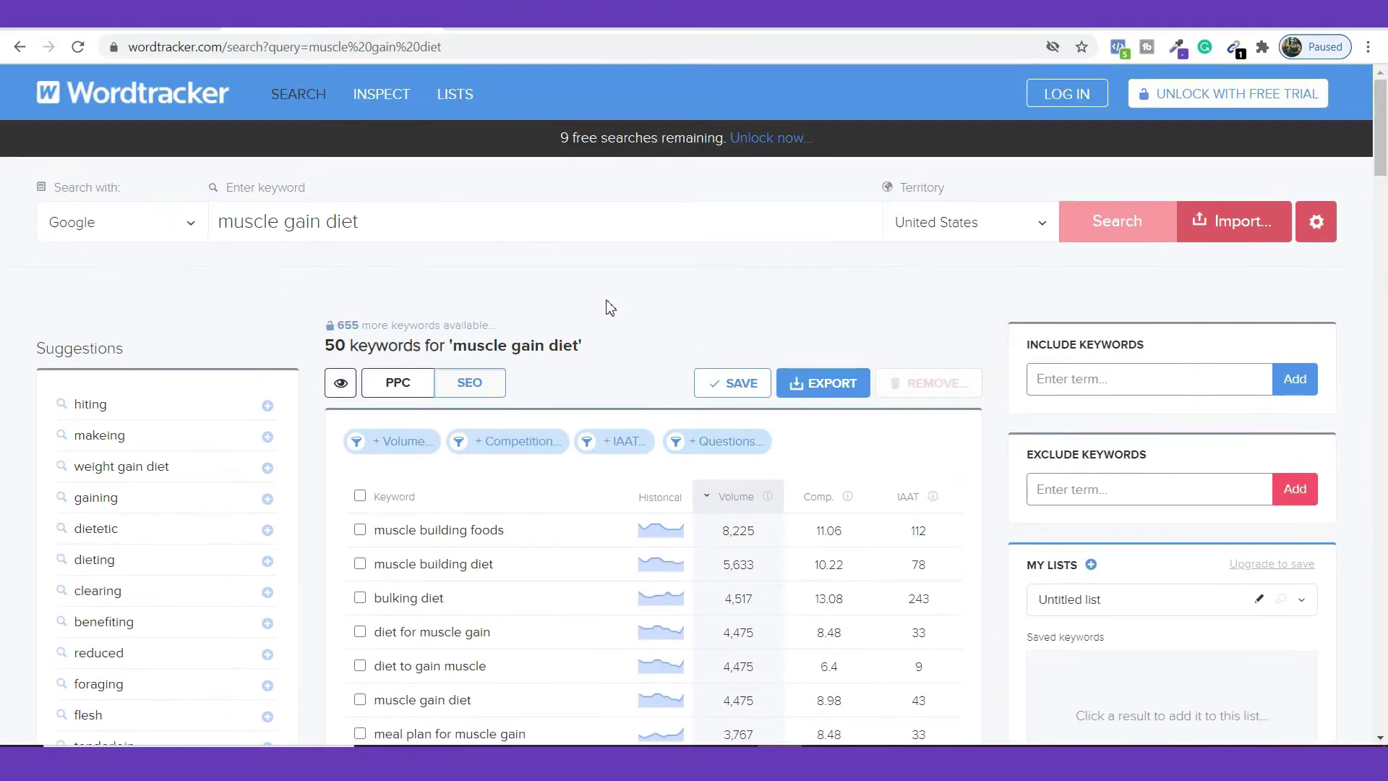
pyautogui.scroll(-2, 732, 357)
pyautogui.scroll(-3, 506, 405)
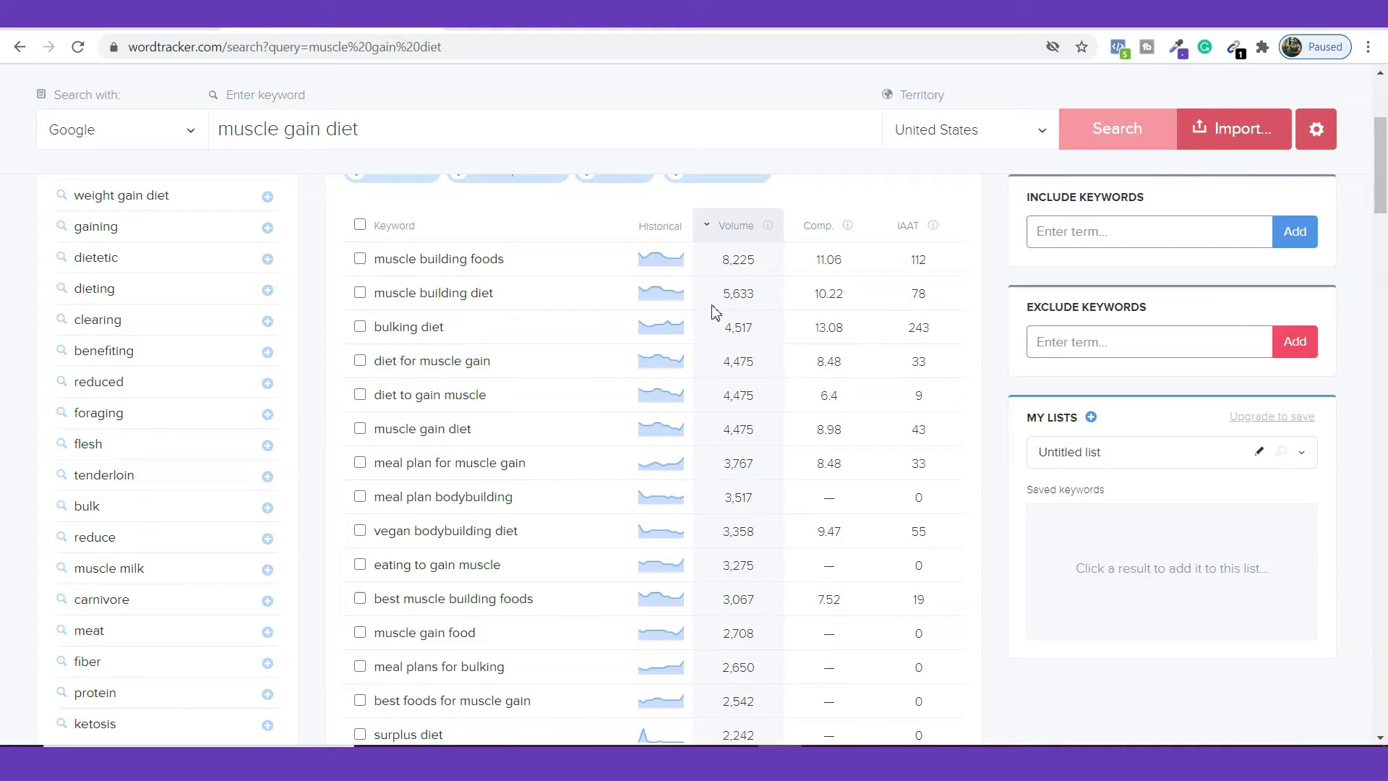
pyautogui.scroll(-1, 758, 360)
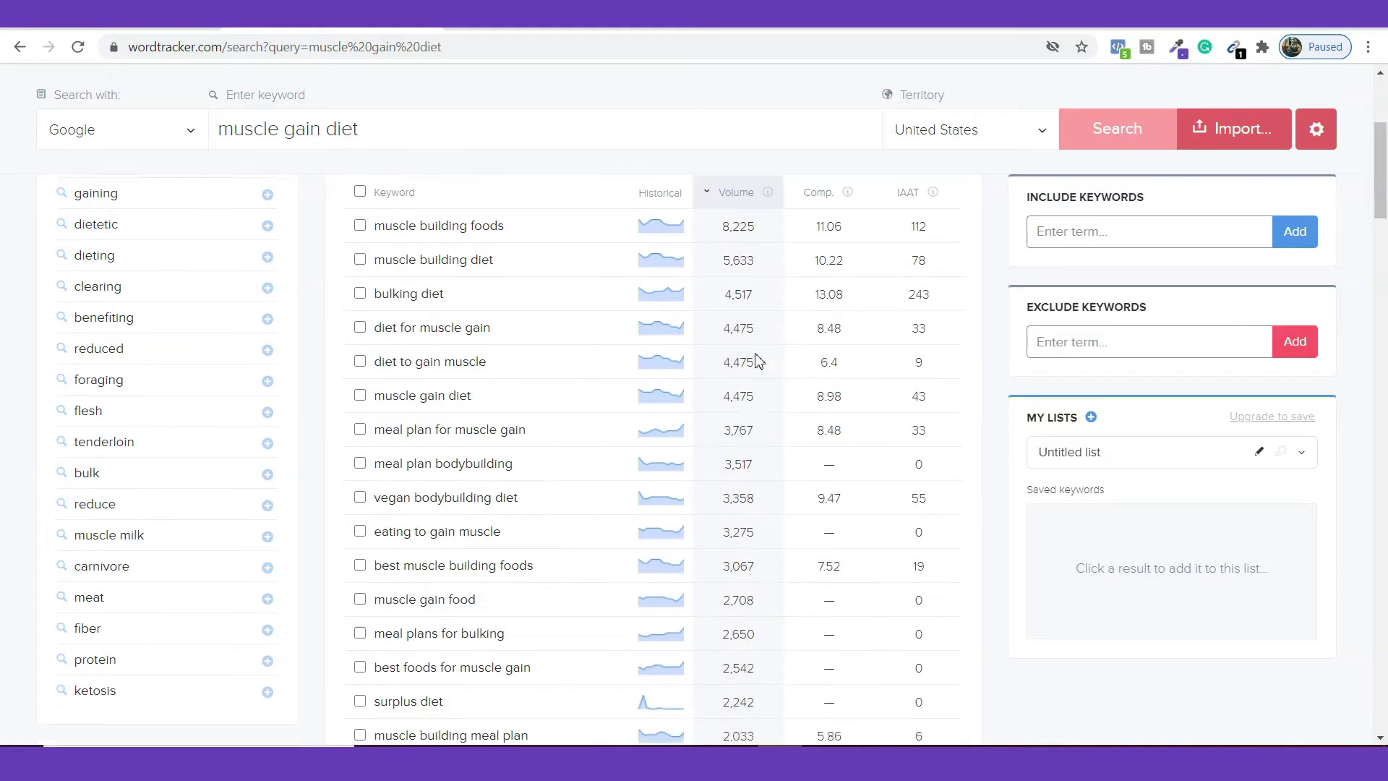
pyautogui.scroll(-3, 651, 371)
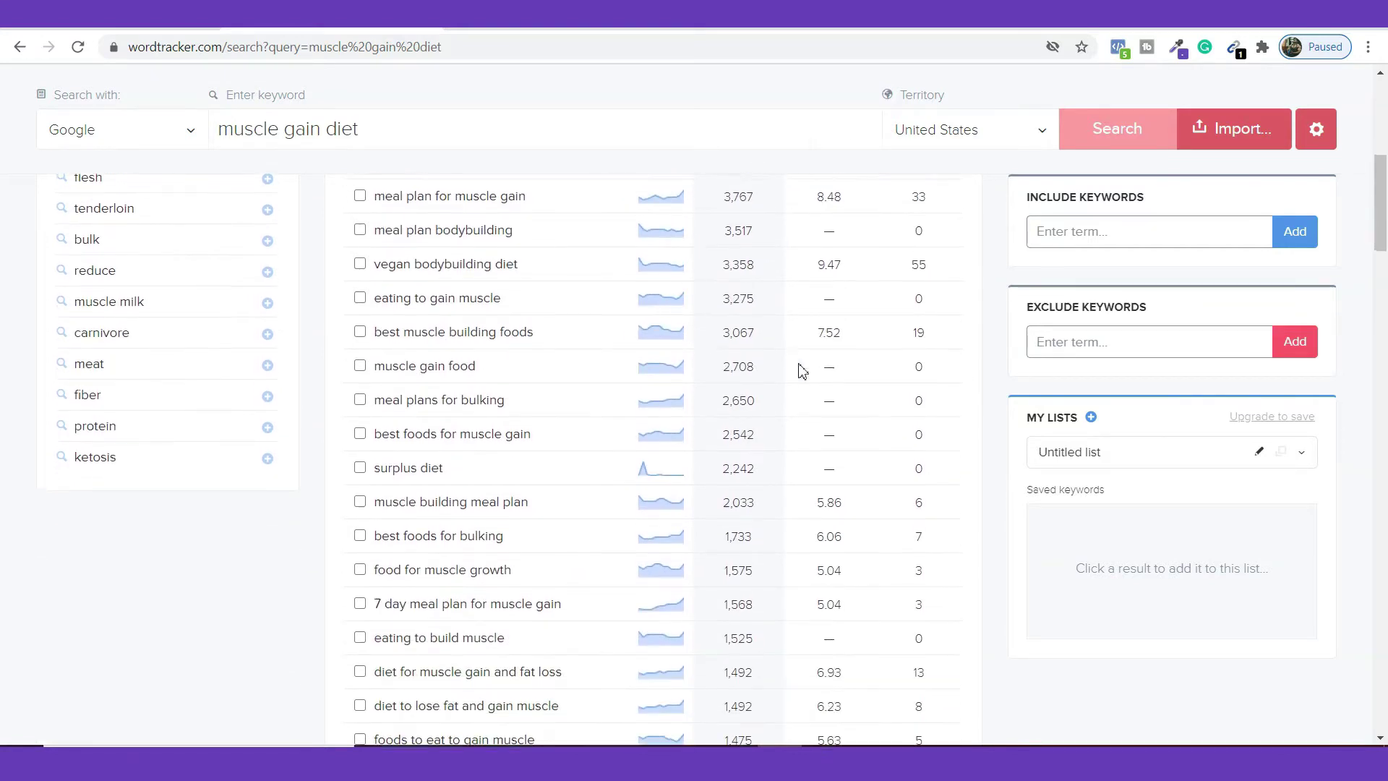
pyautogui.scroll(-6, 795, 367)
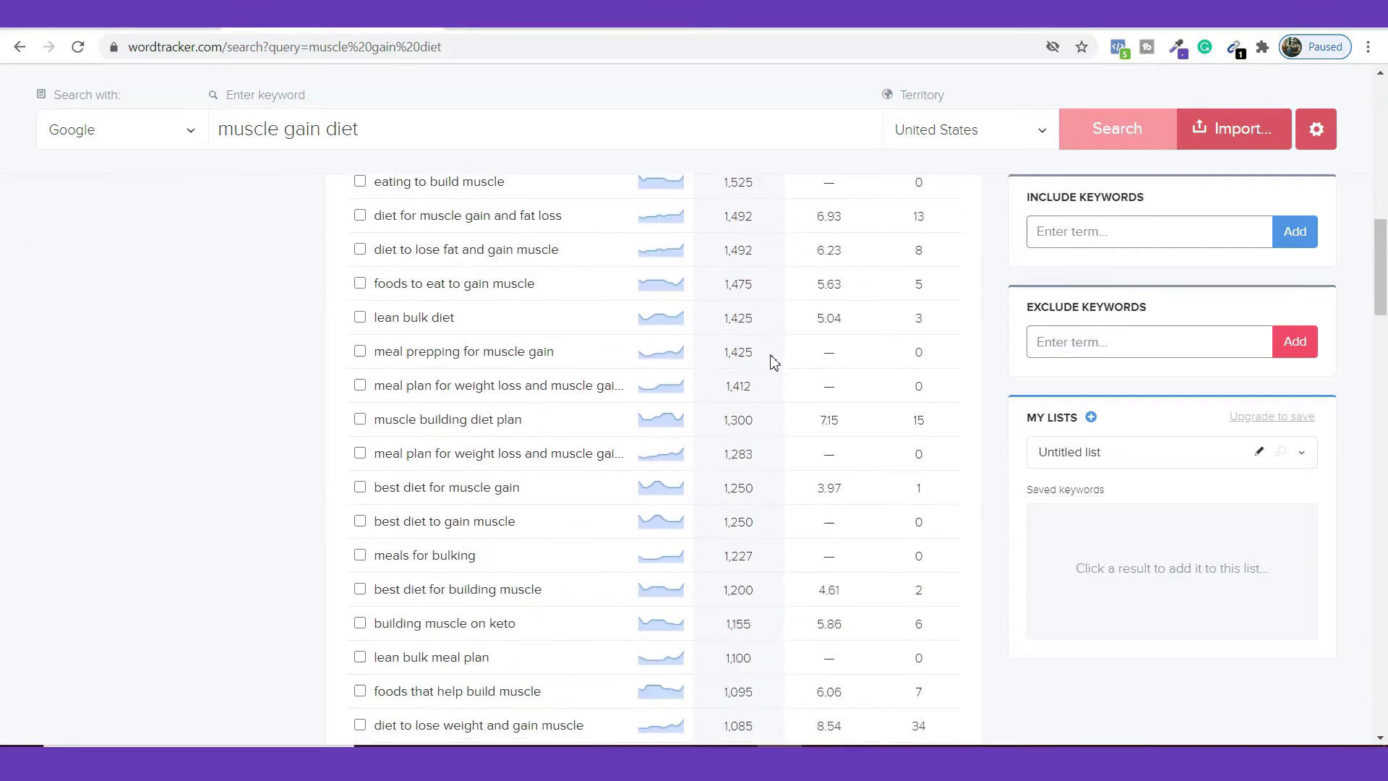
pyautogui.scroll(-10, 502, 395)
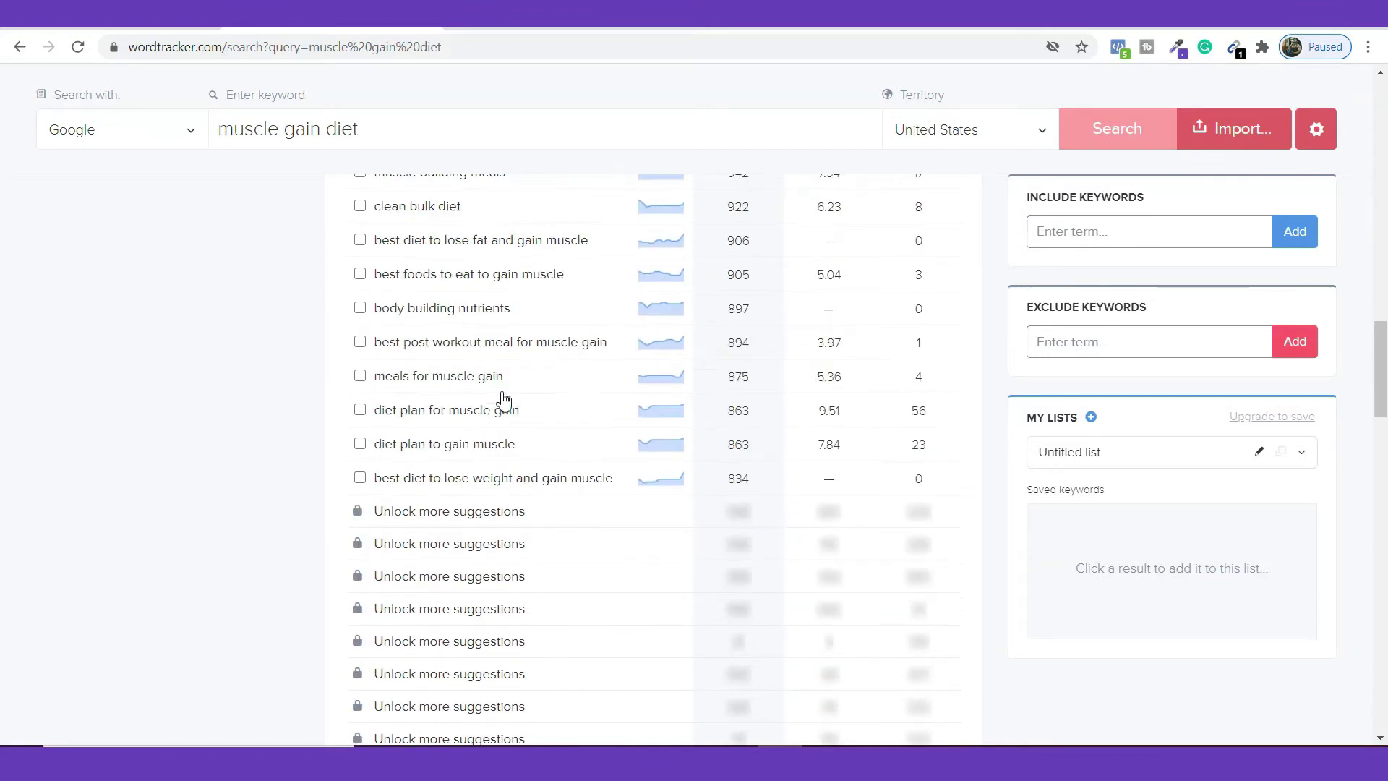
pyautogui.scroll(4, 504, 397)
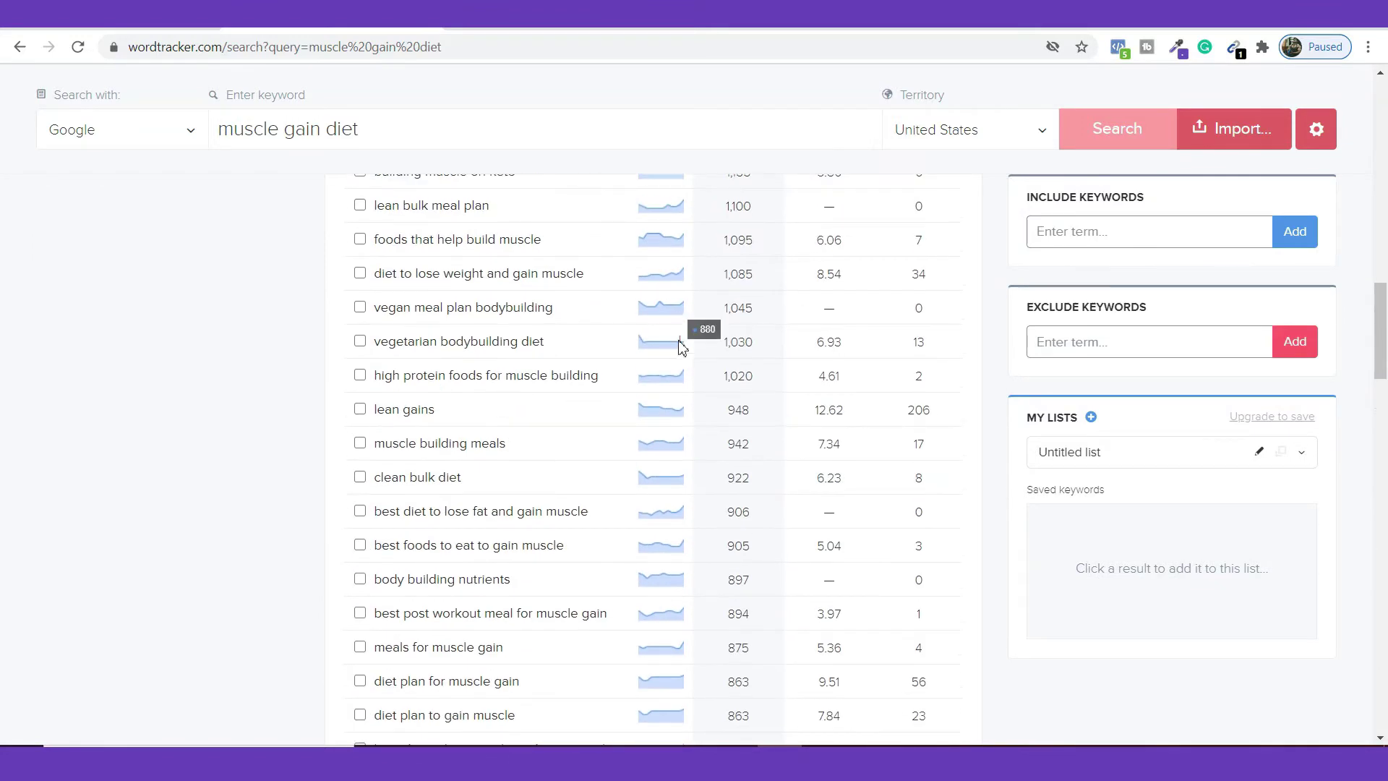
pyautogui.scroll(9, 708, 509)
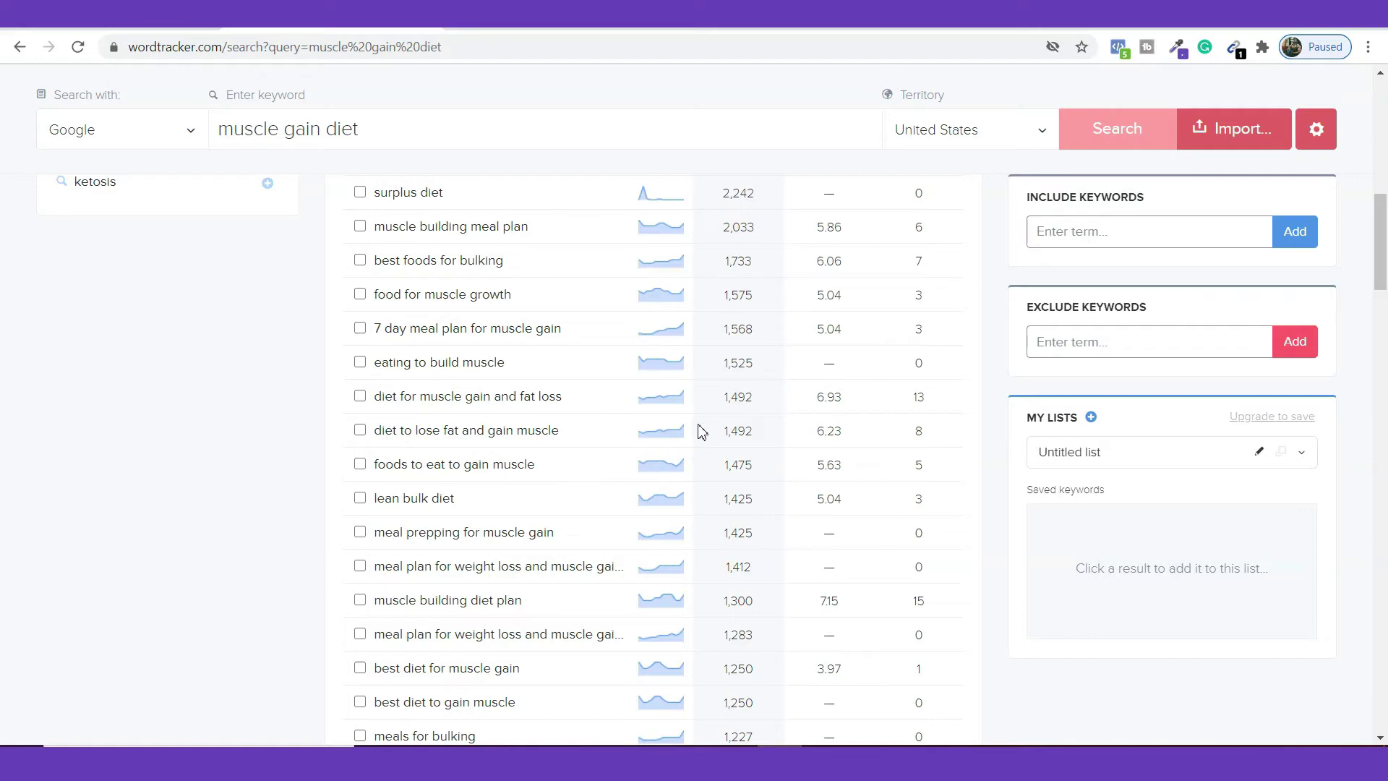
pyautogui.scroll(3, 651, 475)
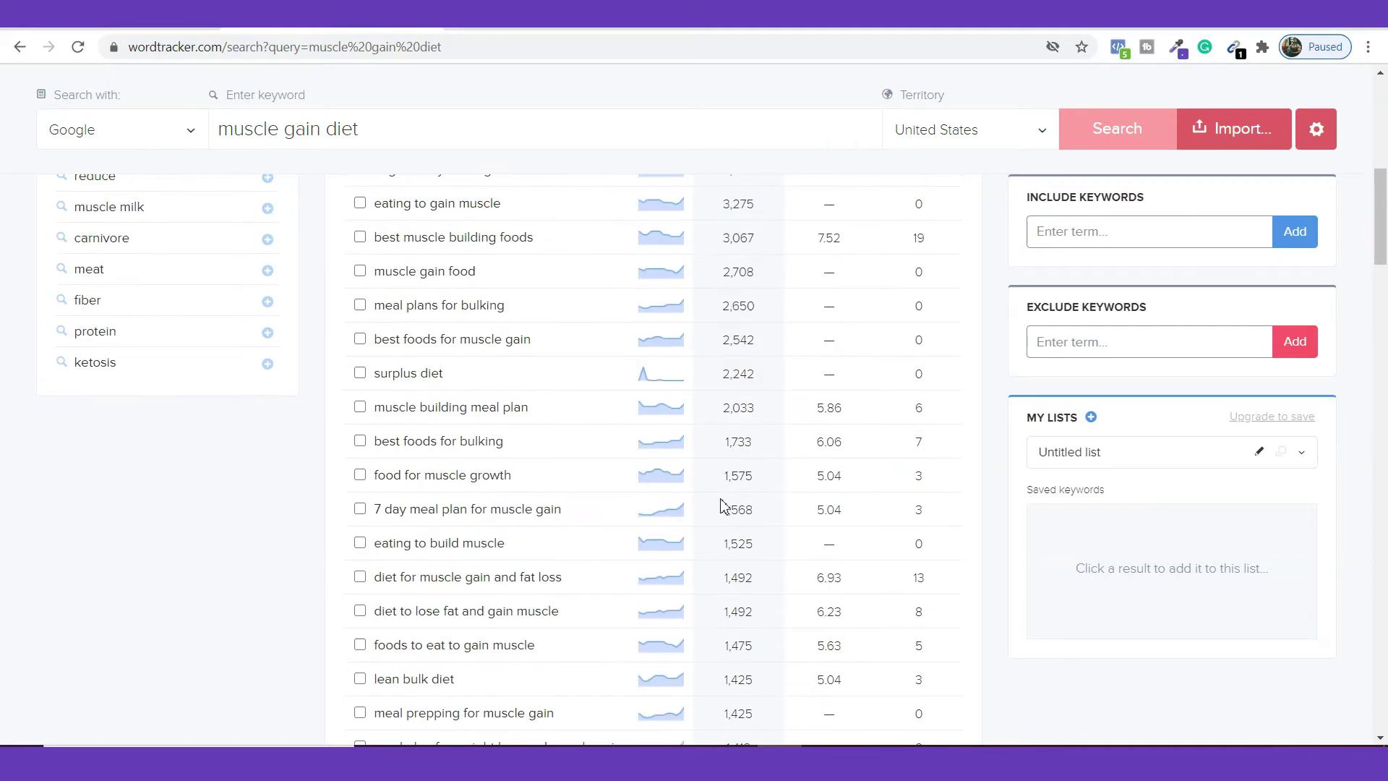
pyautogui.scroll(2, 723, 502)
pyautogui.scroll(4, 723, 502)
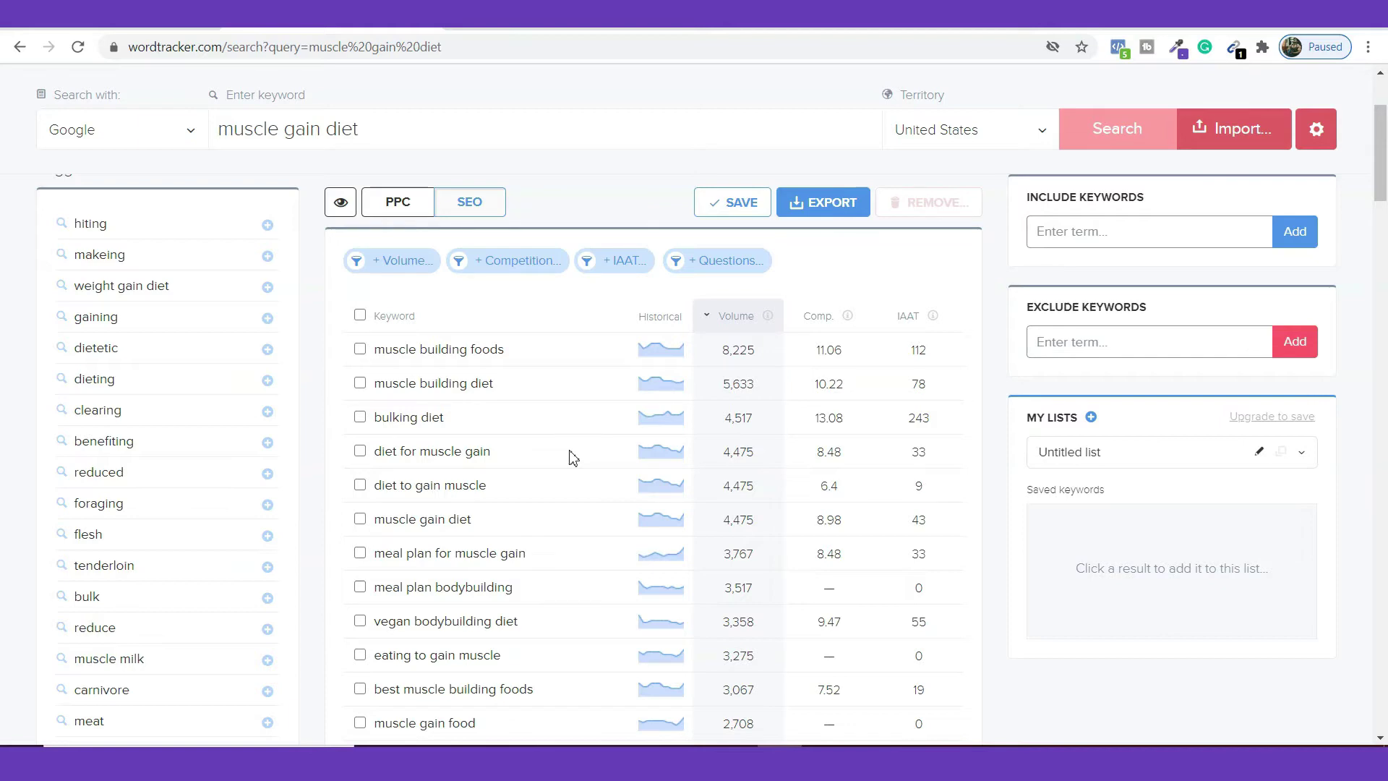
pyautogui.scroll(3, 574, 457)
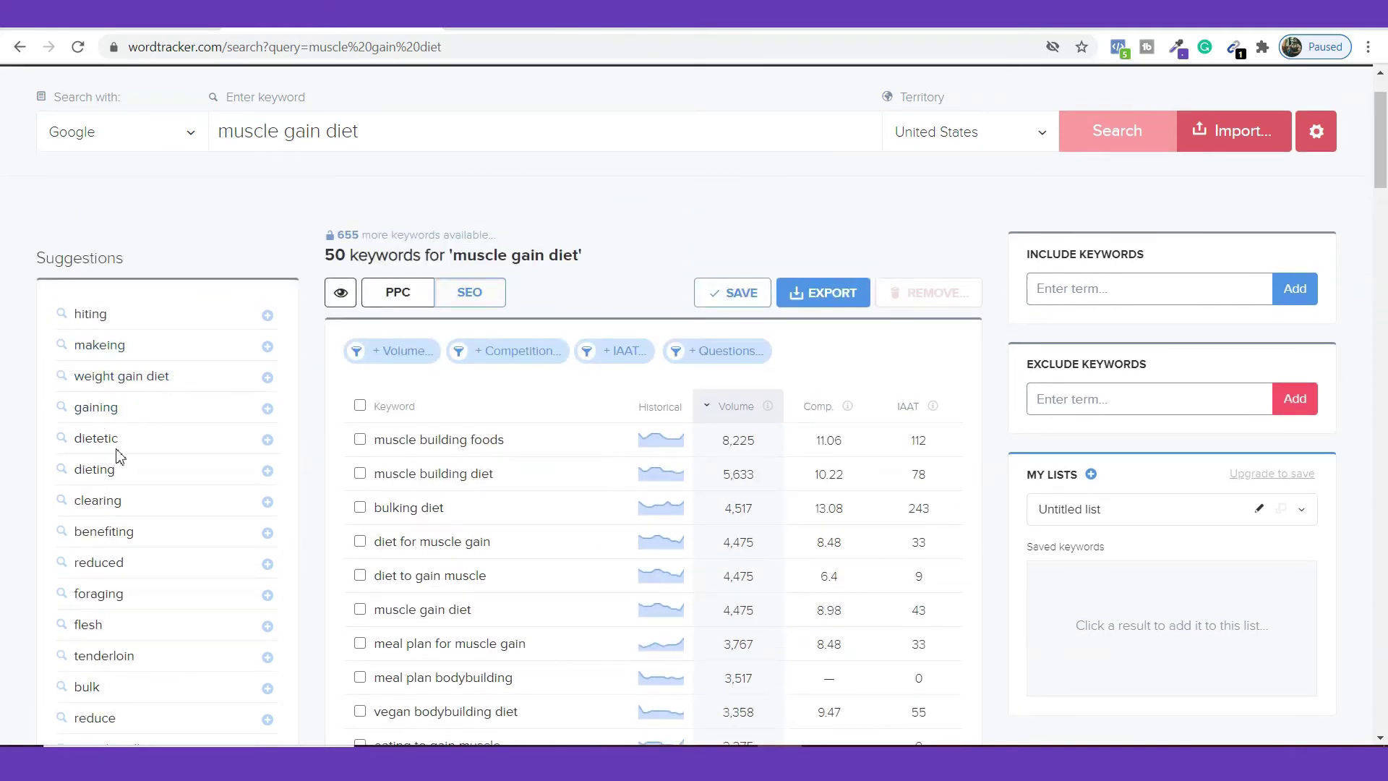
pyautogui.scroll(-1, 133, 493)
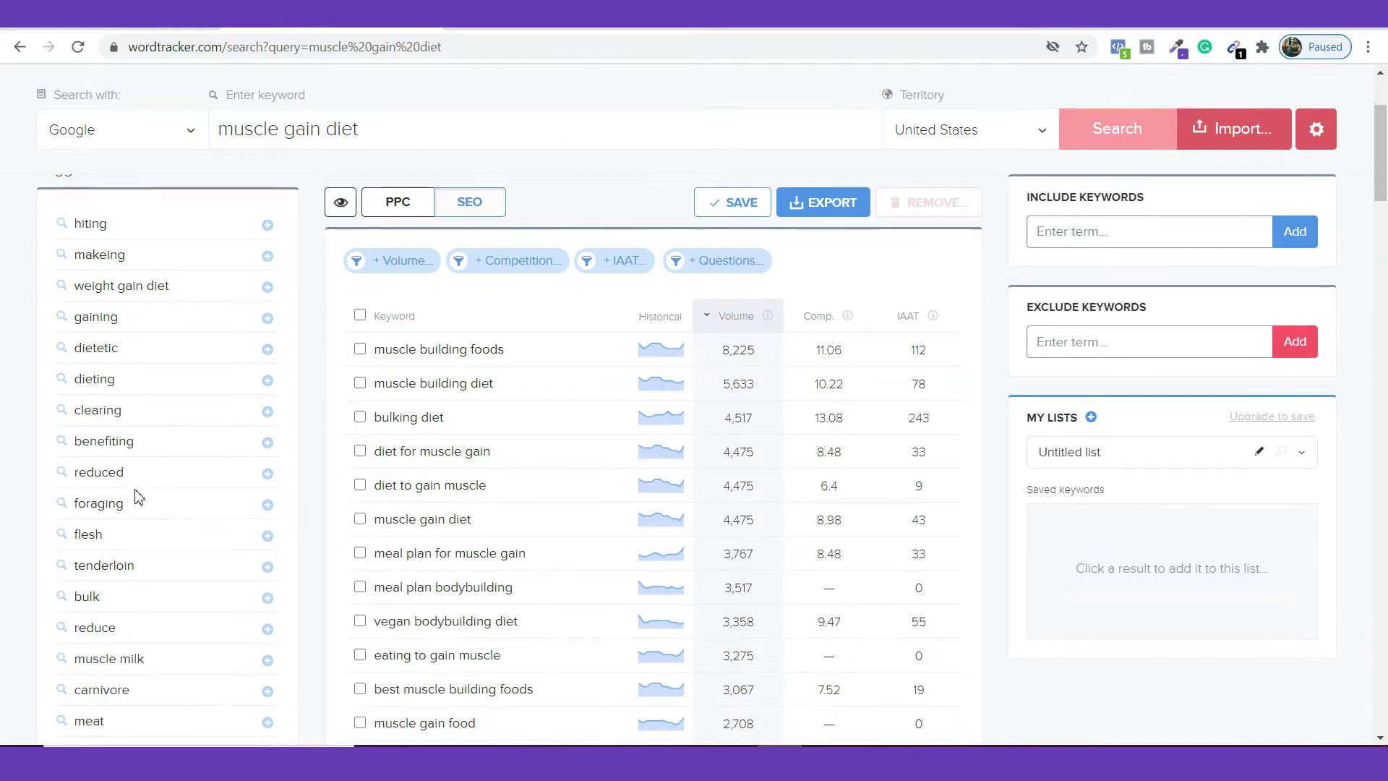
pyautogui.scroll(-1, 193, 428)
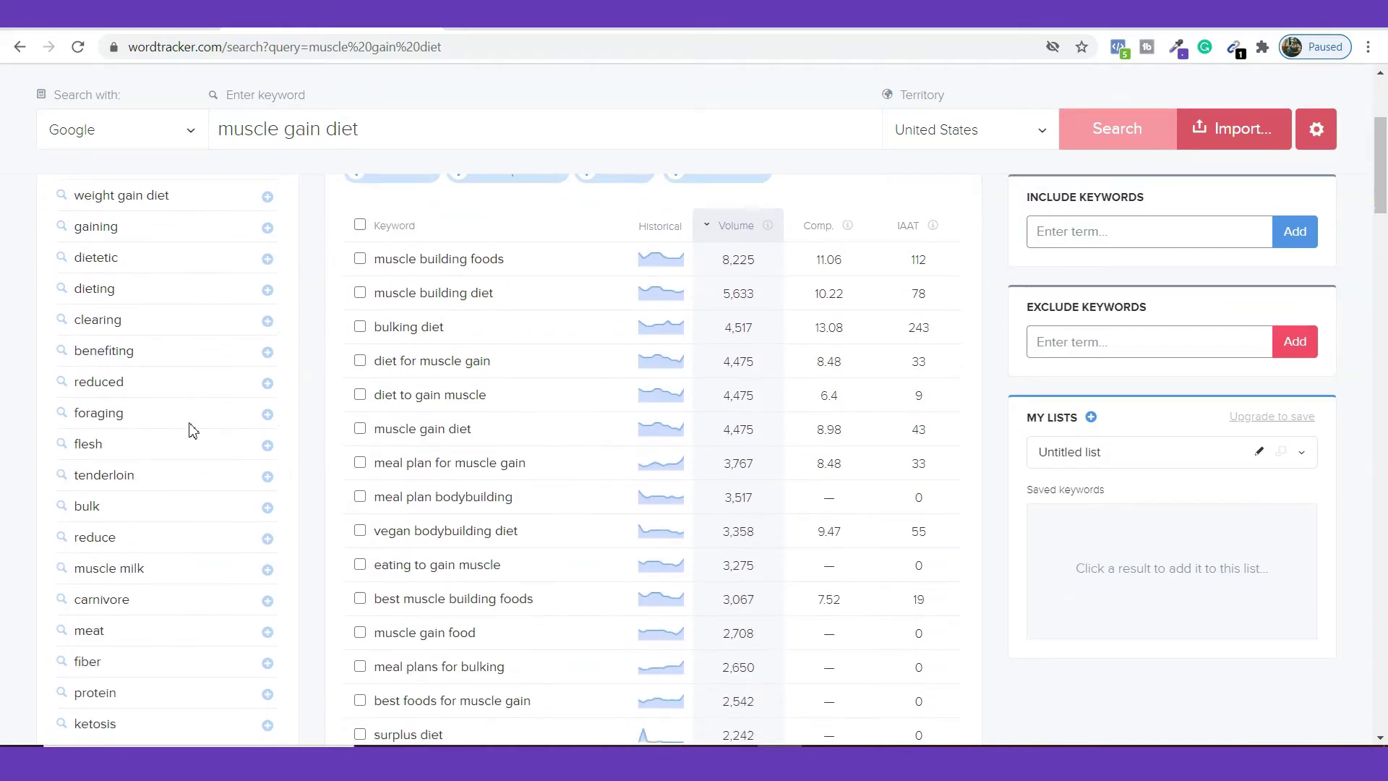
pyautogui.scroll(-2, 192, 514)
pyautogui.scroll(5, 266, 455)
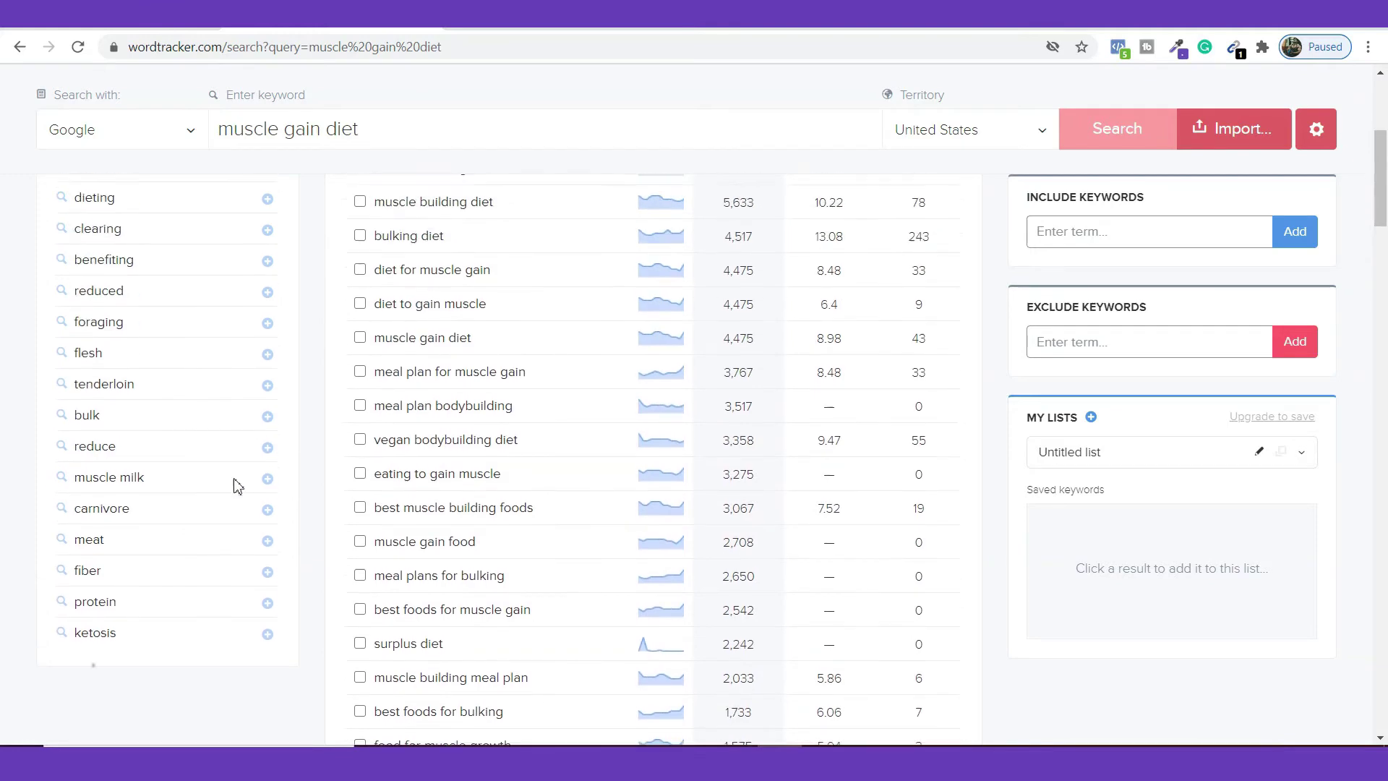
pyautogui.click(269, 406)
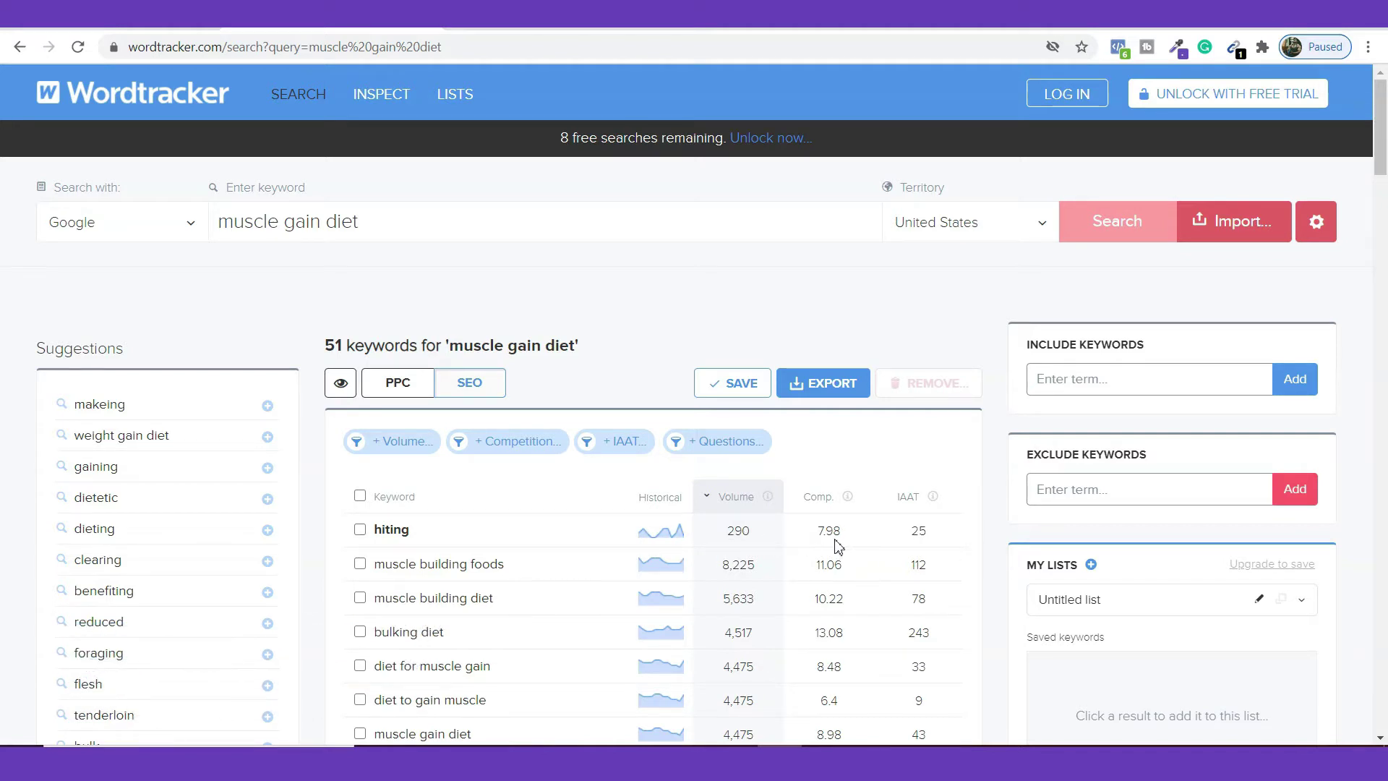
pyautogui.scroll(-12, 905, 532)
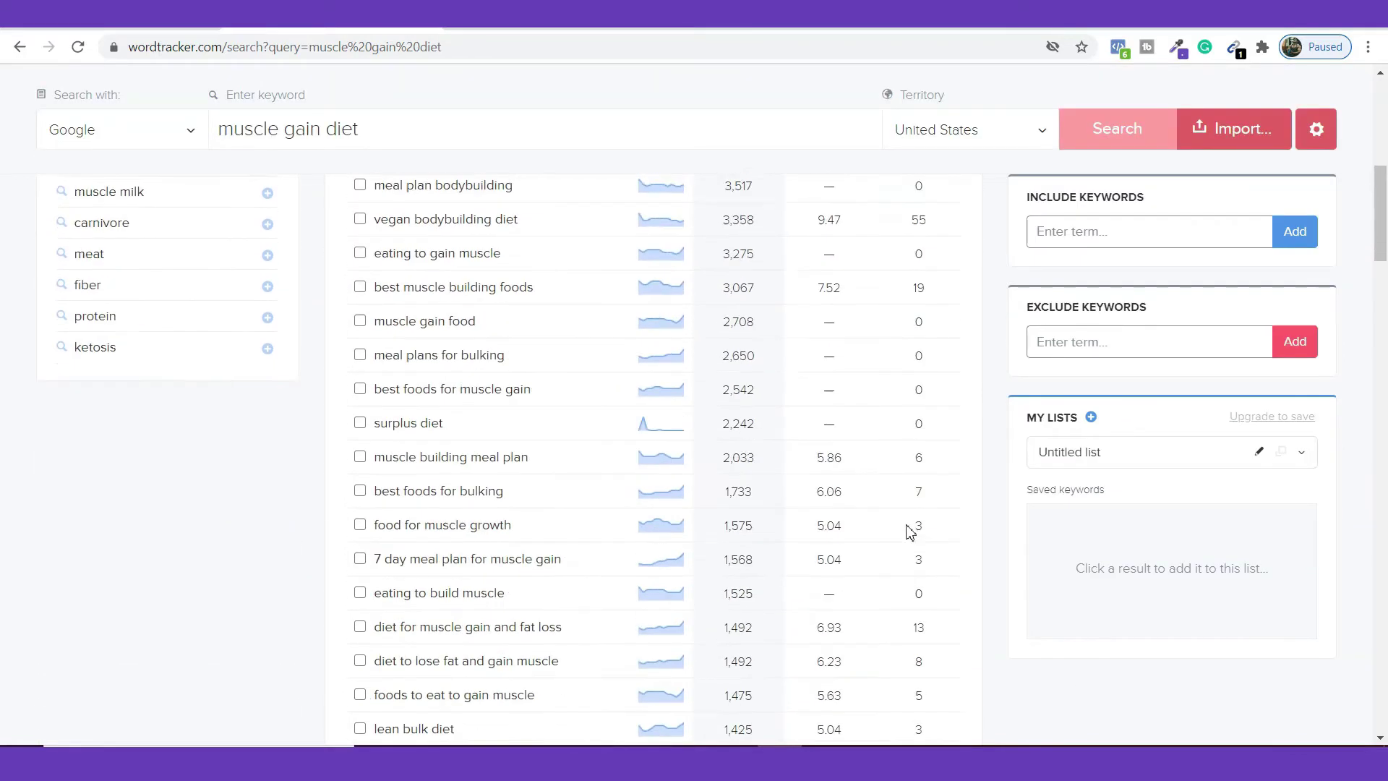
pyautogui.scroll(12, 517, 533)
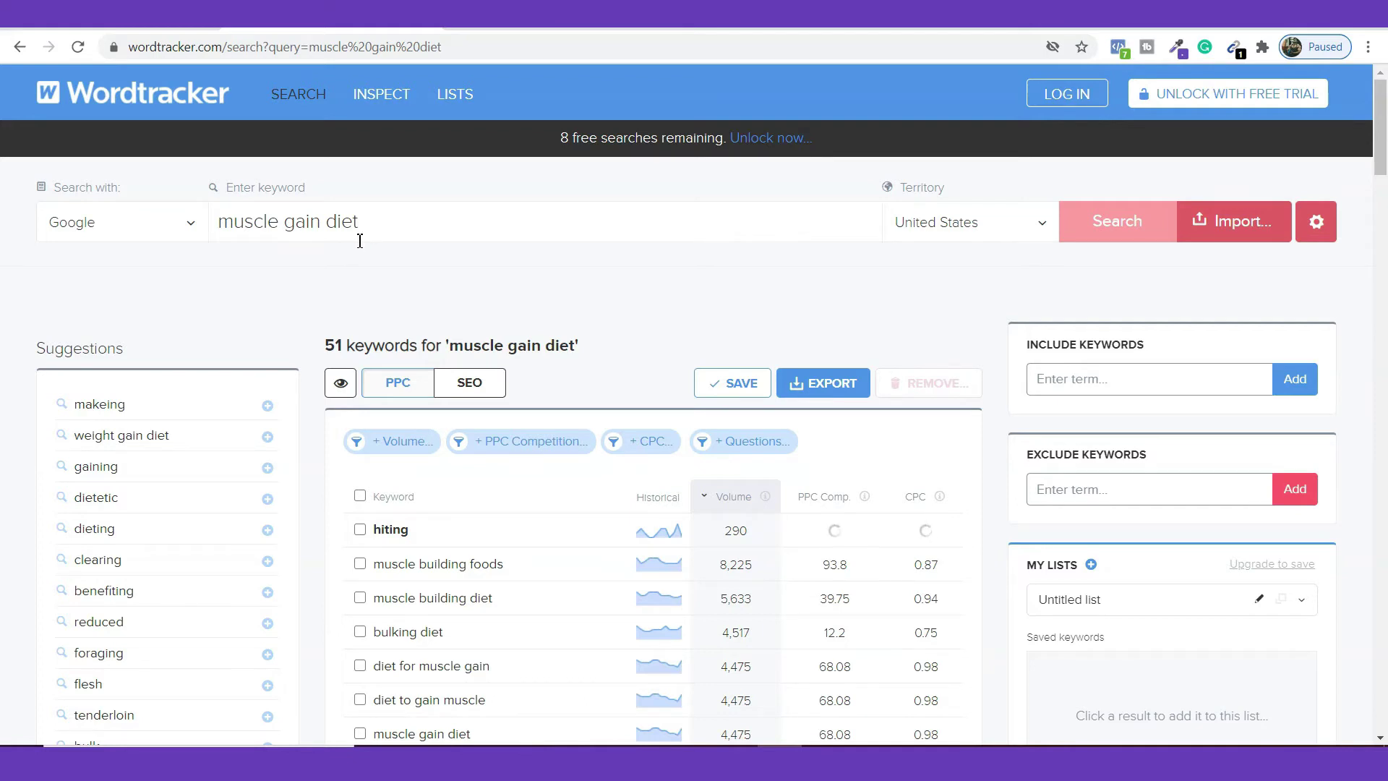
pyautogui.scroll(-1, 487, 490)
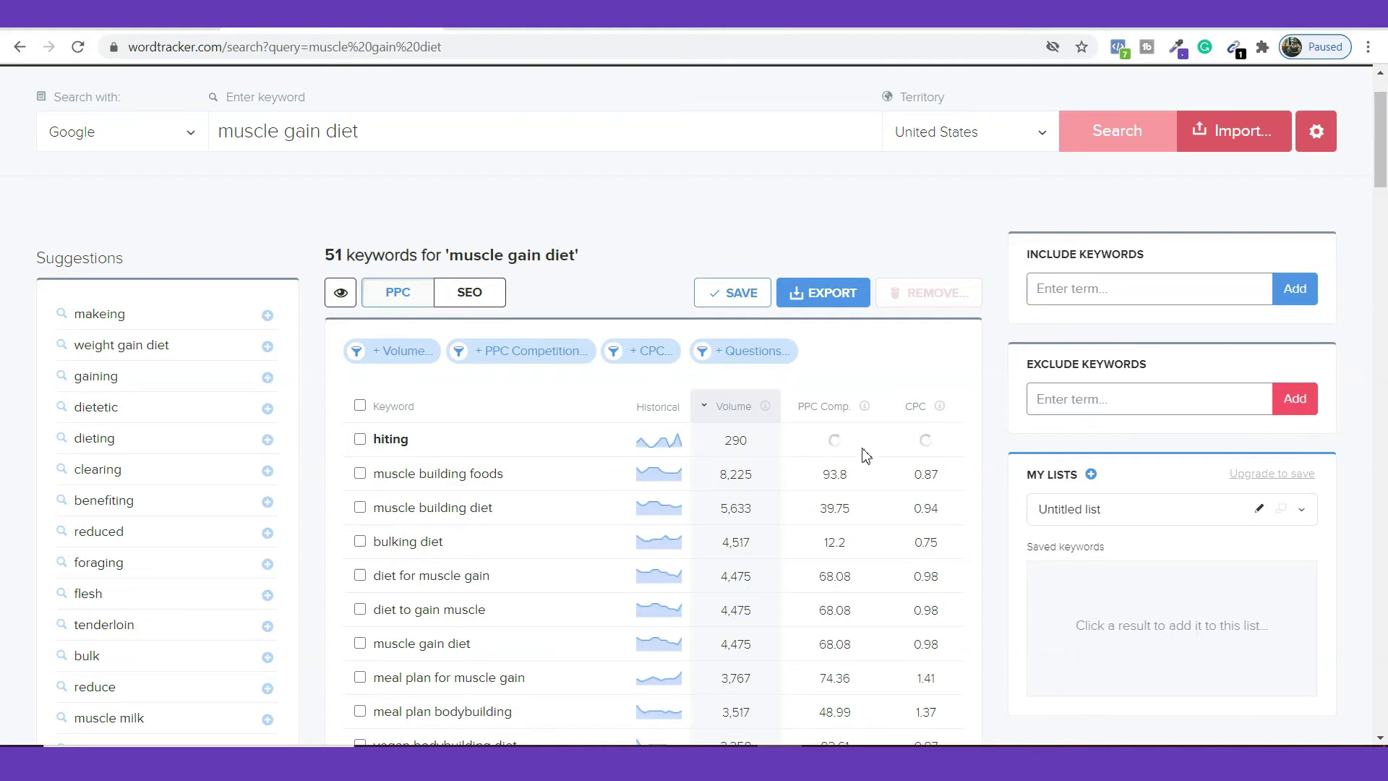
pyautogui.scroll(-4, 861, 448)
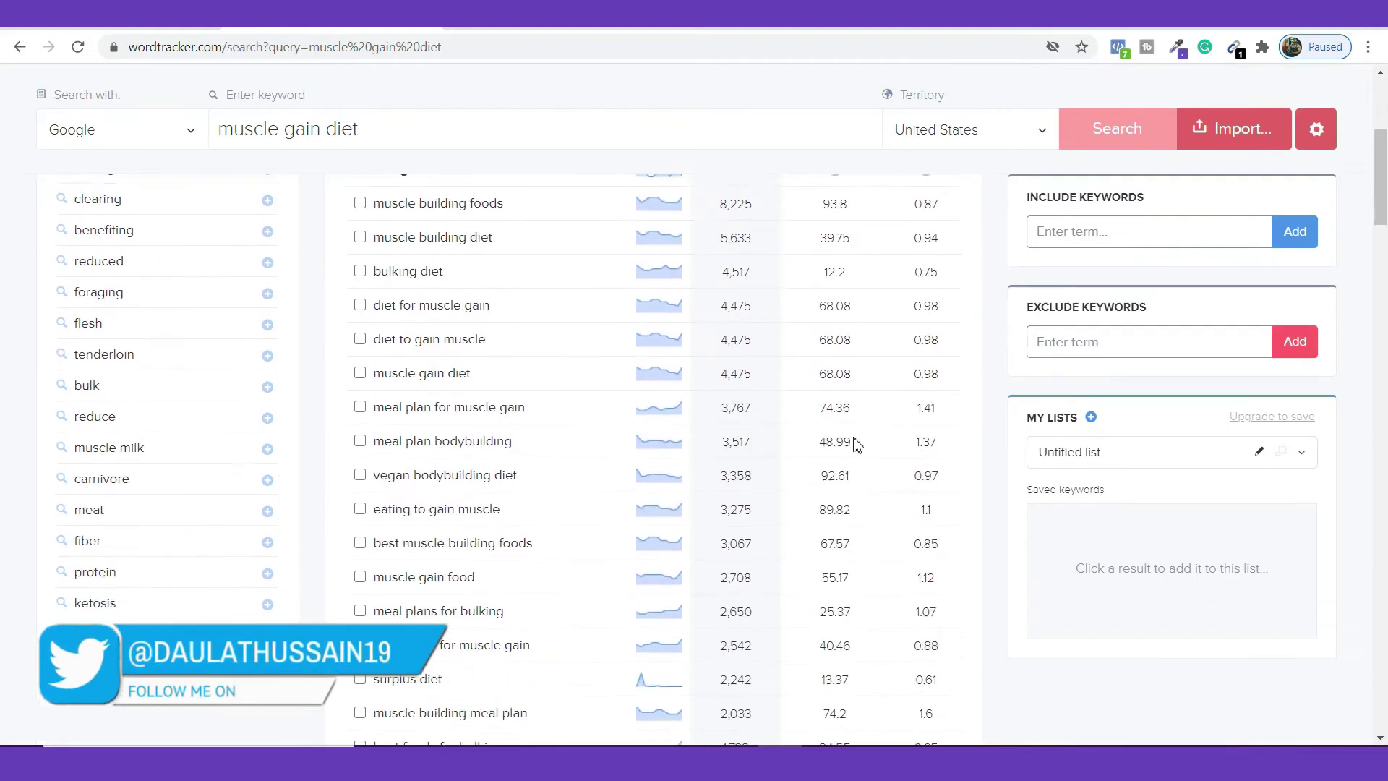
pyautogui.scroll(3, 827, 489)
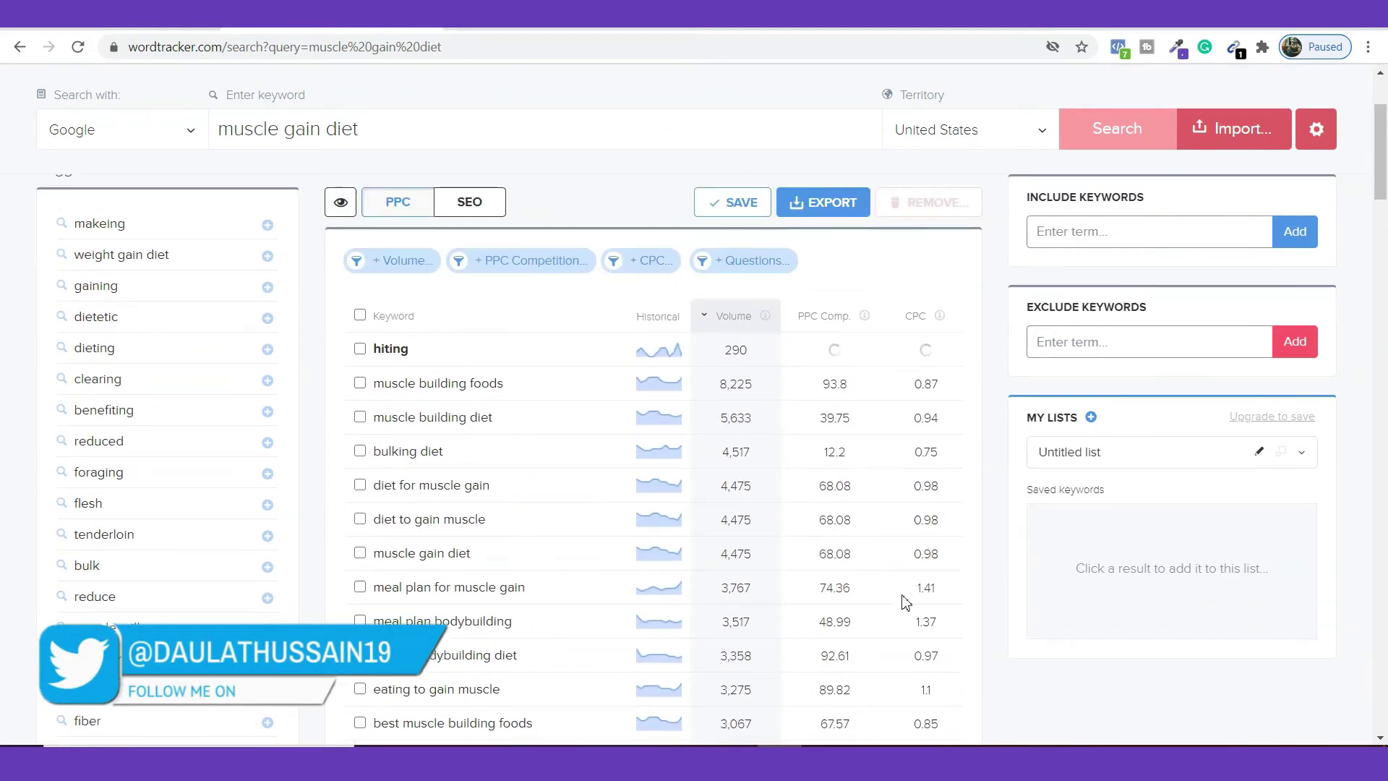
pyautogui.scroll(3, 905, 603)
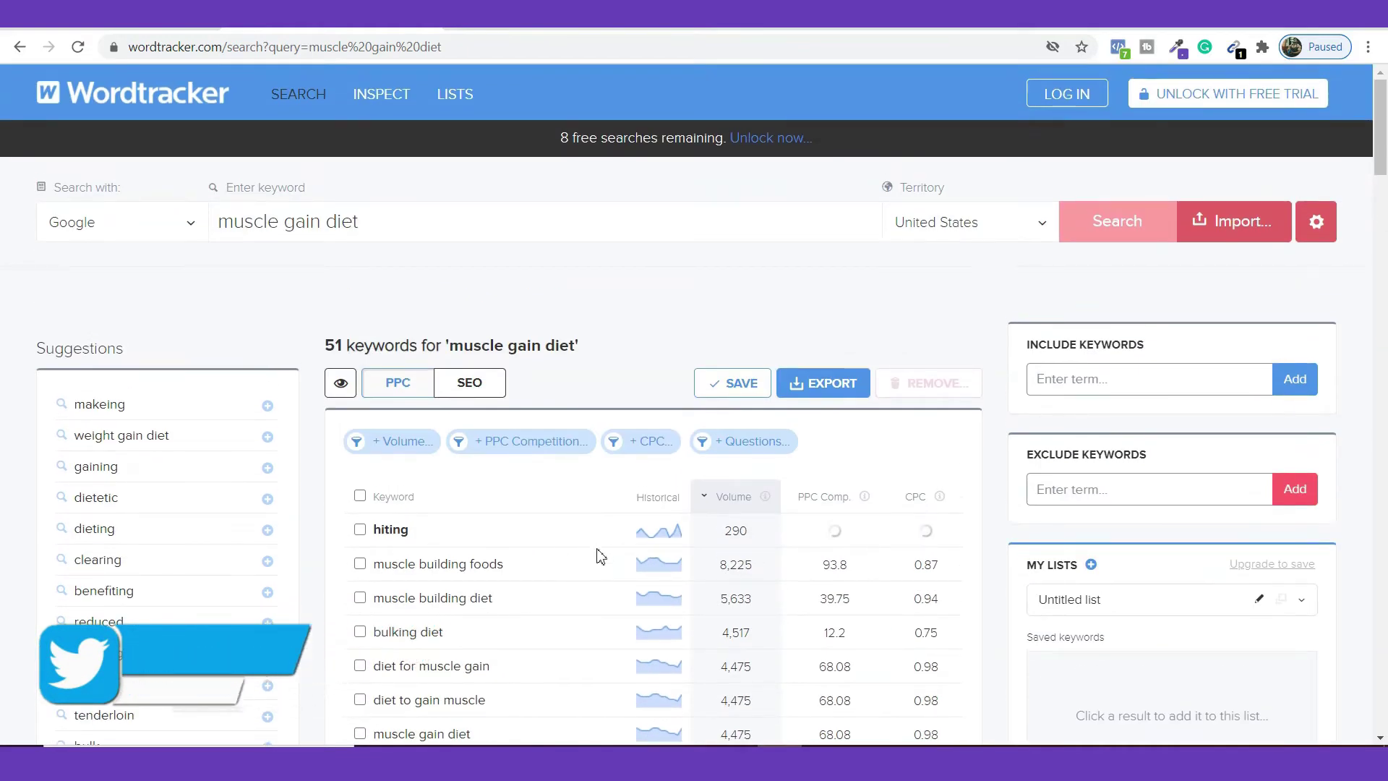
pyautogui.scroll(-1, 599, 556)
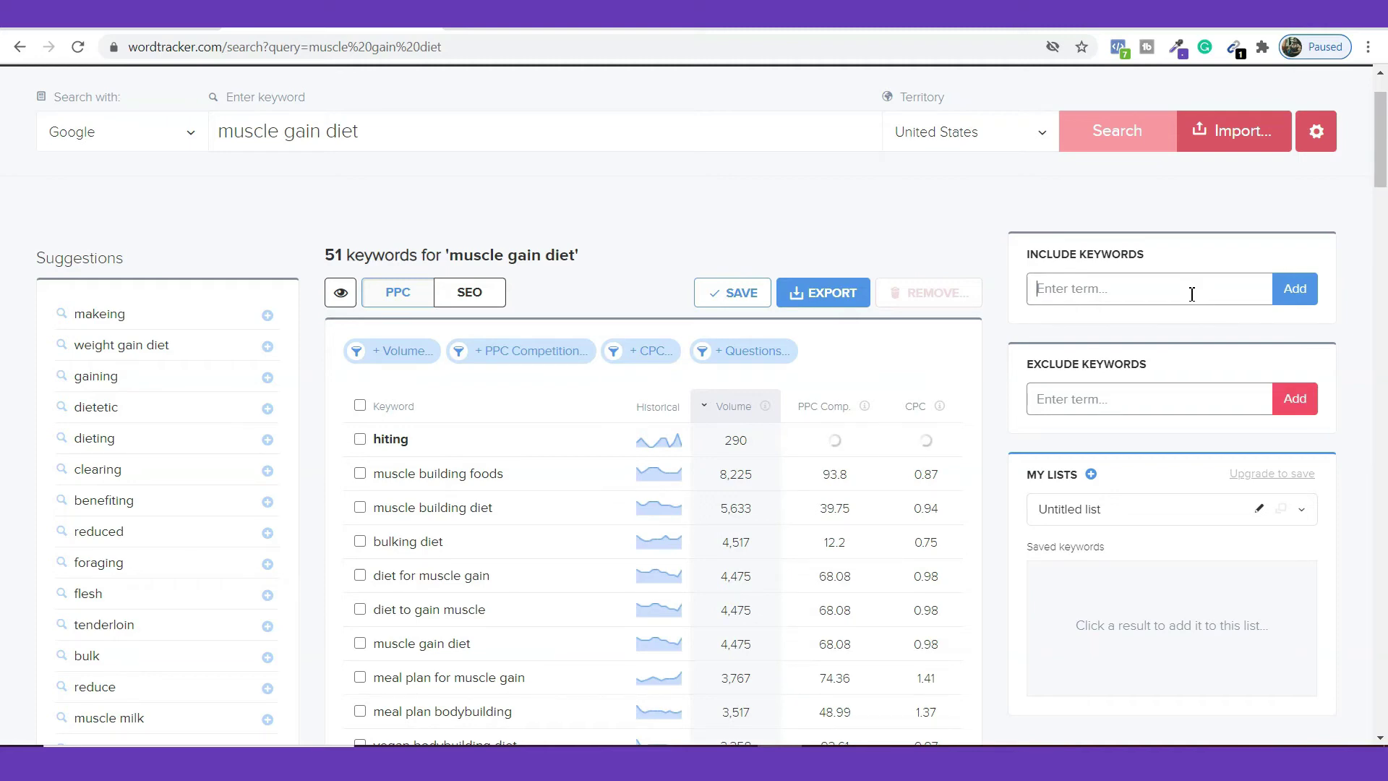
# - Add 'best' as an Include Keywords filter
pyautogui.write('best')
pyautogui.click(1293, 292)
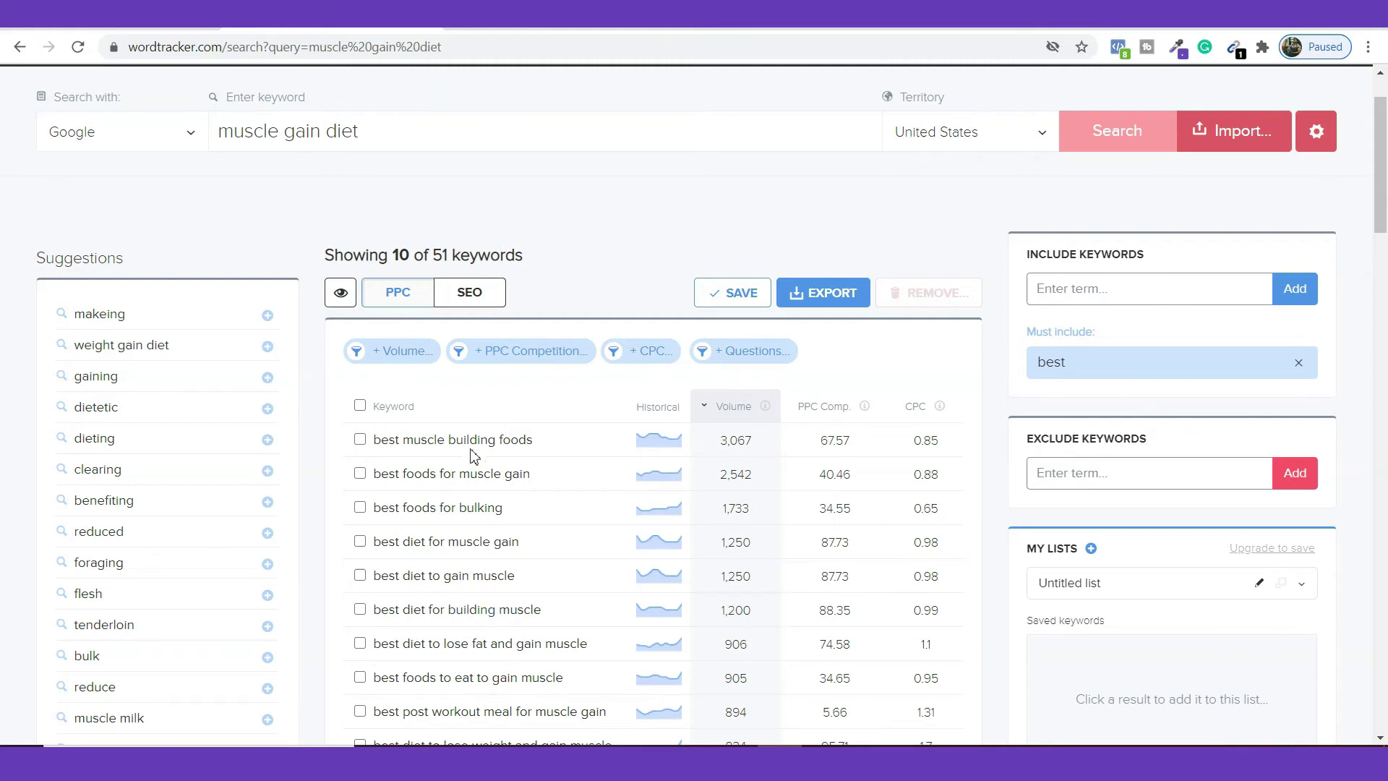
pyautogui.scroll(-2, 473, 456)
pyautogui.scroll(2, 535, 405)
# - Add a Volume filter with the maximum set to 5438
pyautogui.click(413, 356)
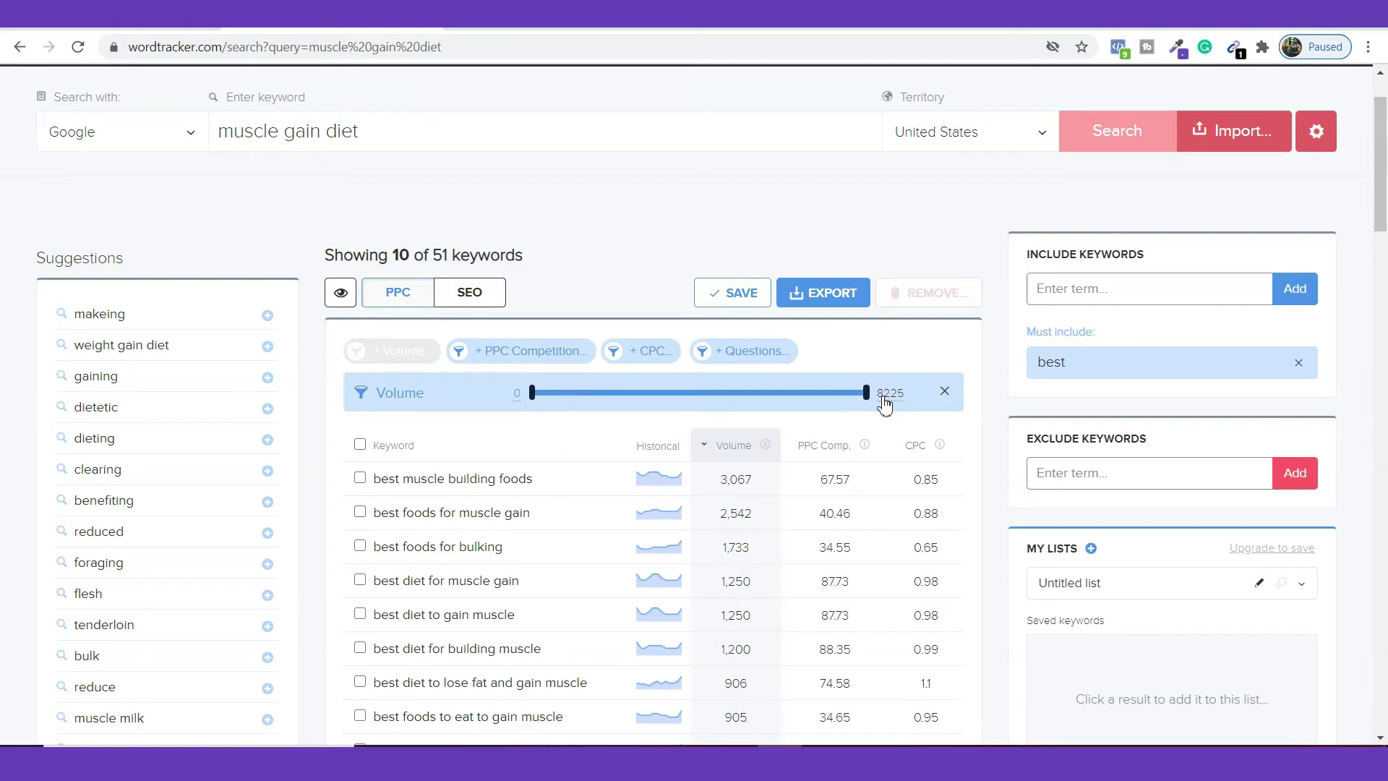
pyautogui.moveTo(849, 397); pyautogui.dragTo(753, 393)
pyautogui.scroll(-1, 531, 550)
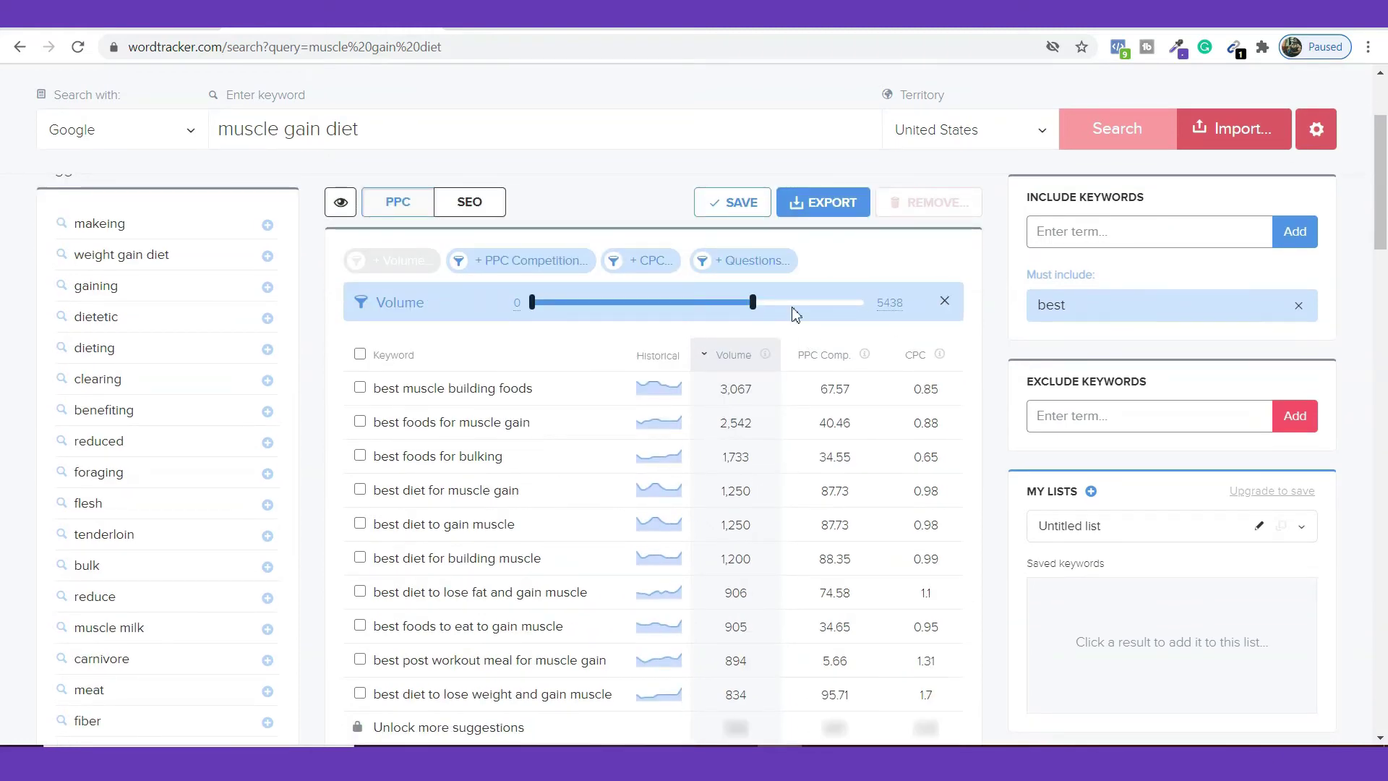
# - Remove the 'best' keyword filter and lower the maximum volume to 4022
pyautogui.click(1301, 307)
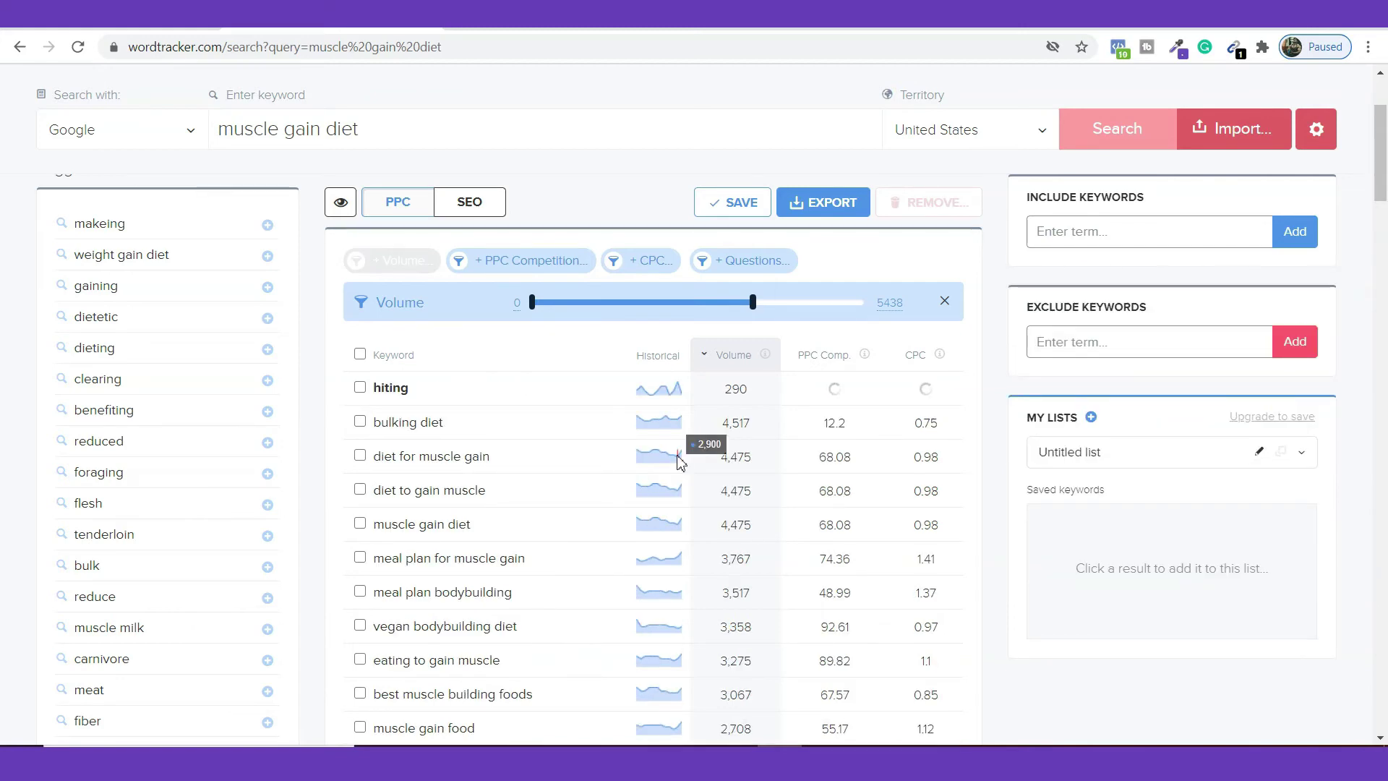
pyautogui.scroll(-2, 536, 477)
pyautogui.scroll(-4, 536, 477)
pyautogui.scroll(9, 537, 474)
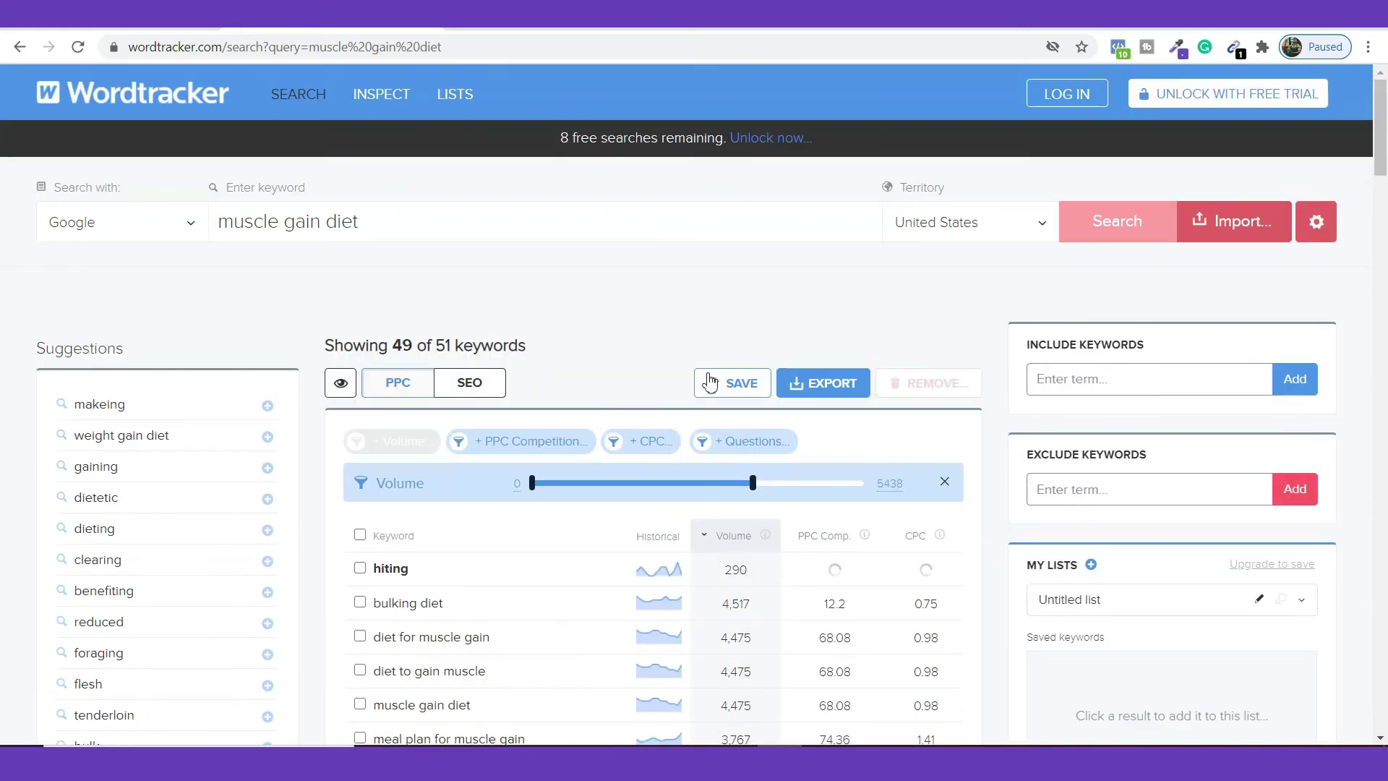
pyautogui.moveTo(752, 495); pyautogui.dragTo(697, 490)
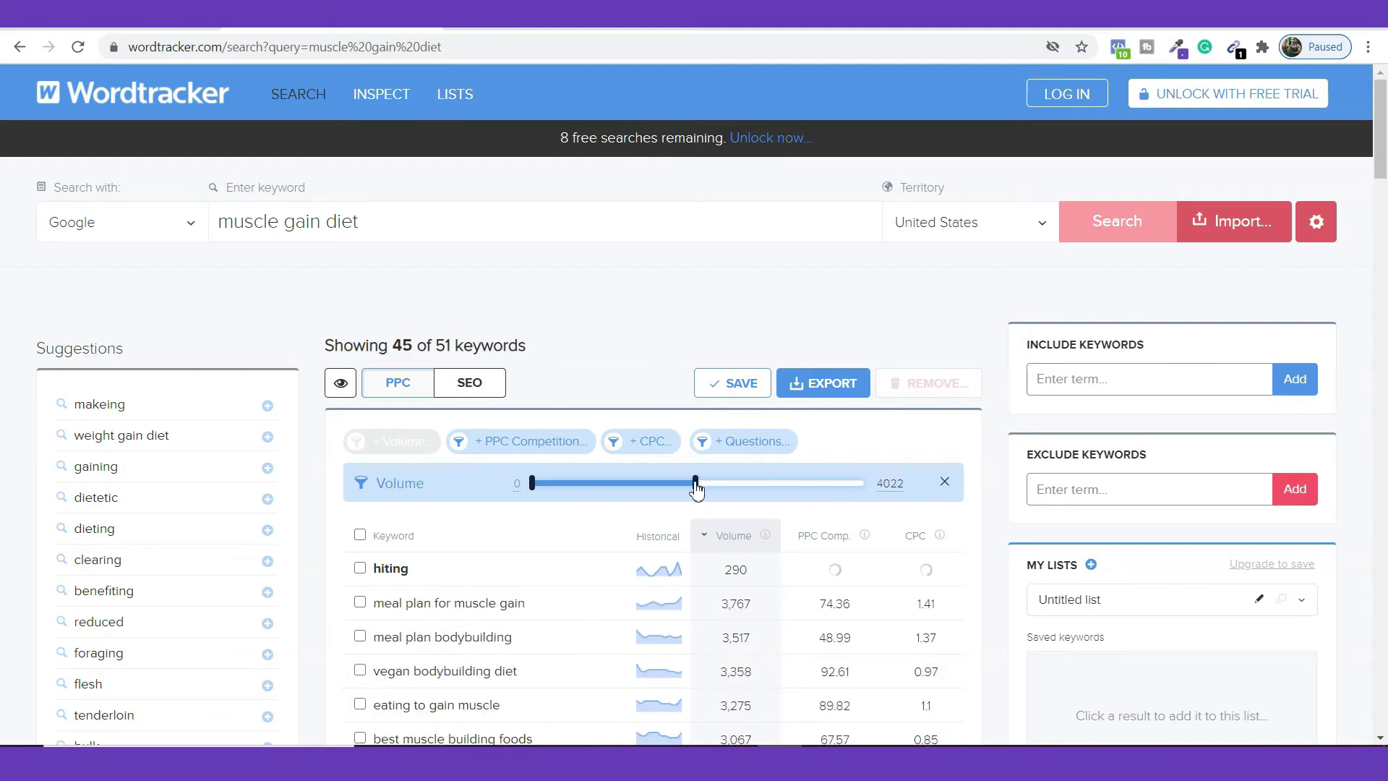
# - Add PPC Competition and CPC filters capped at 72 and 2.11
pyautogui.click(576, 443)
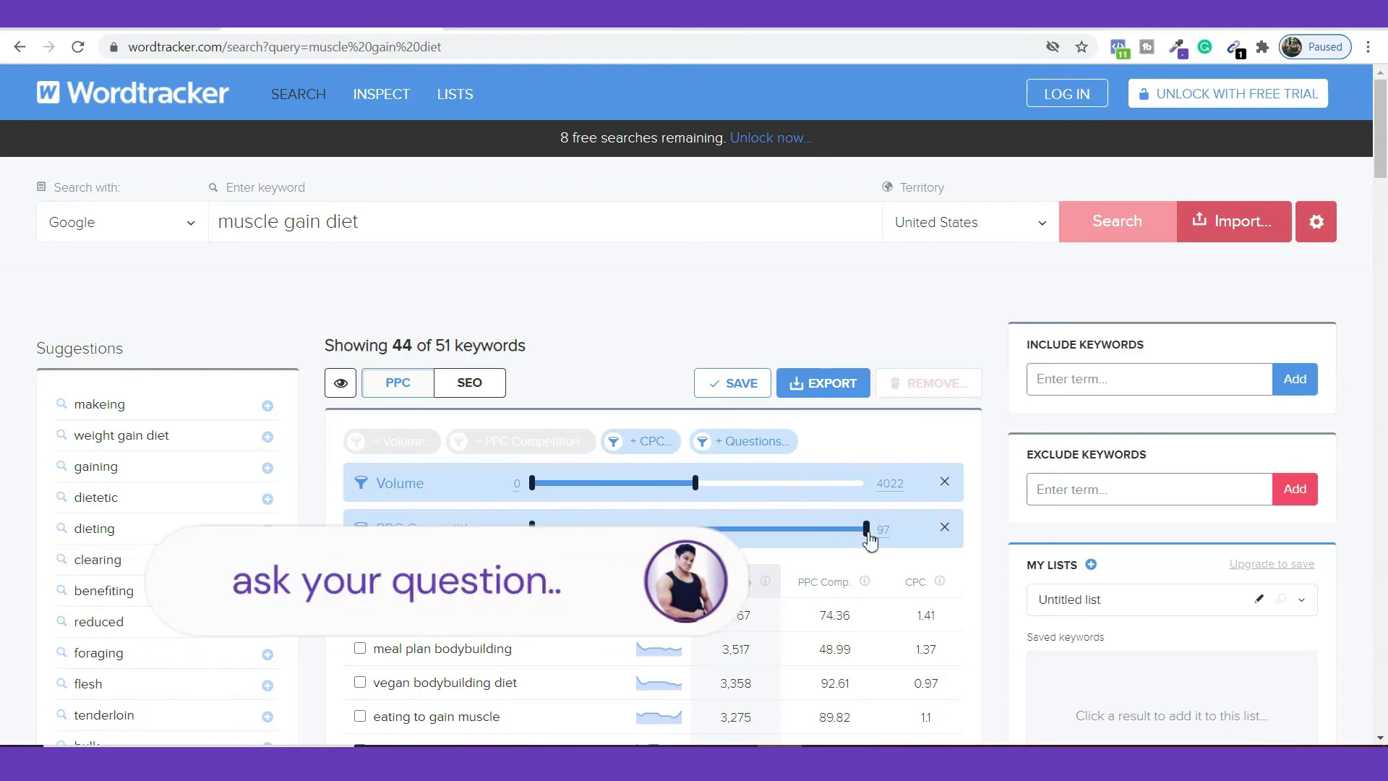
pyautogui.moveTo(867, 529); pyautogui.dragTo(781, 533)
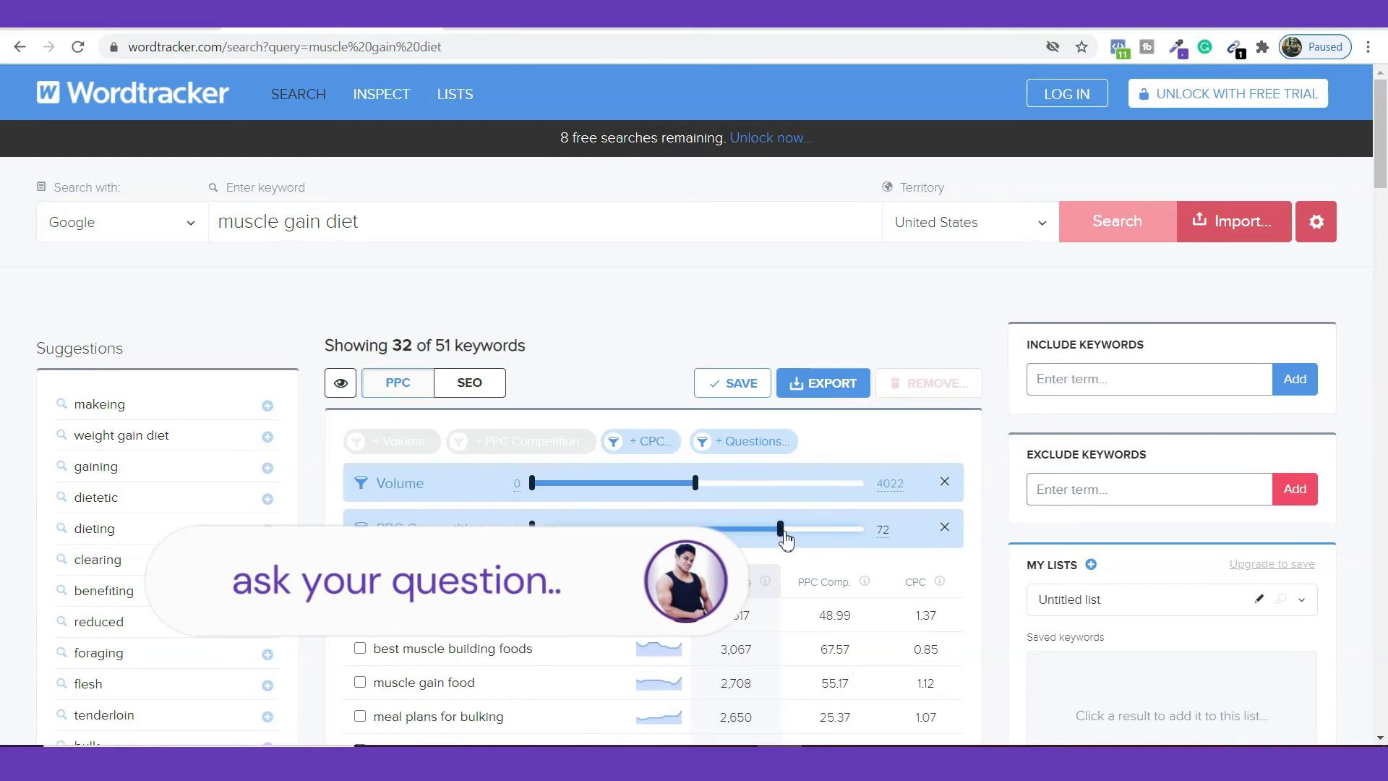
pyautogui.scroll(-1, 867, 506)
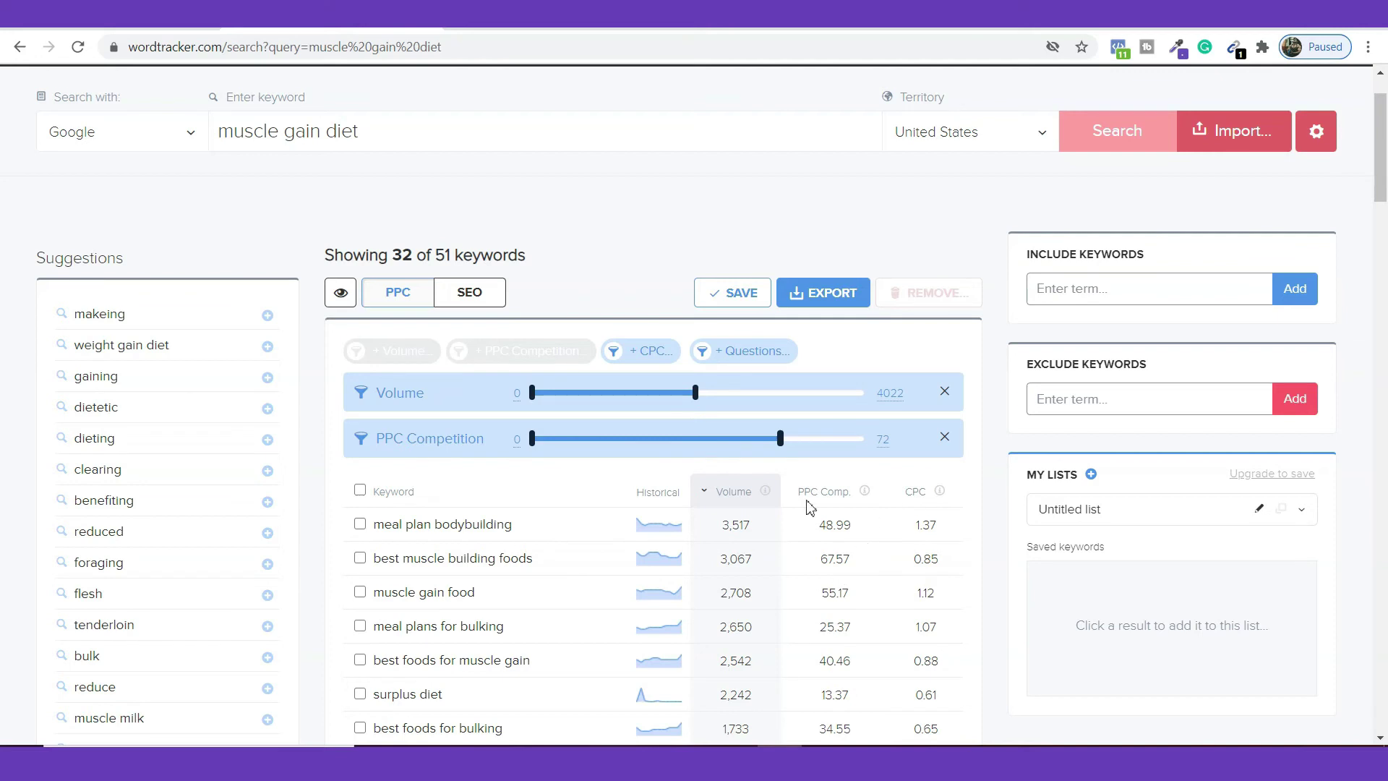
pyautogui.click(634, 358)
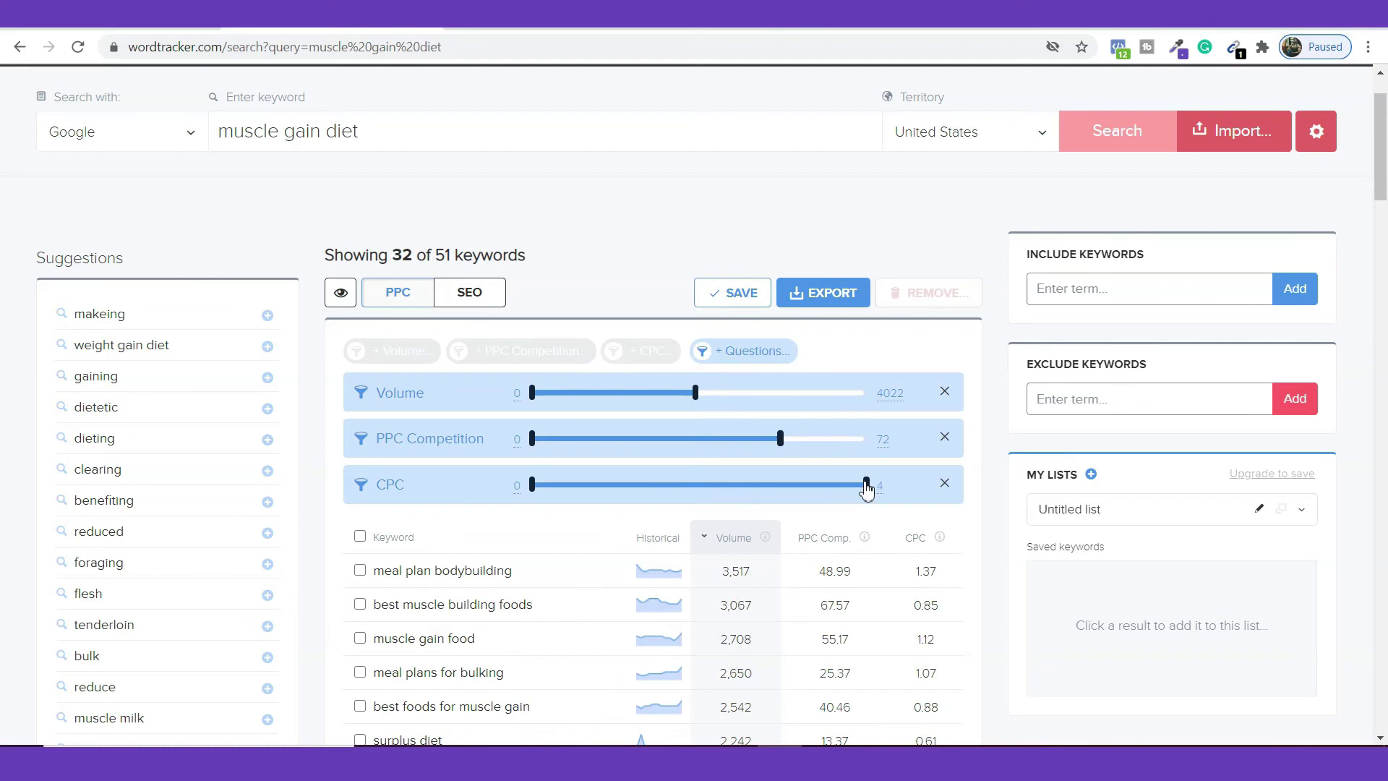
pyautogui.moveTo(866, 485); pyautogui.dragTo(712, 463)
pyautogui.scroll(-2, 713, 506)
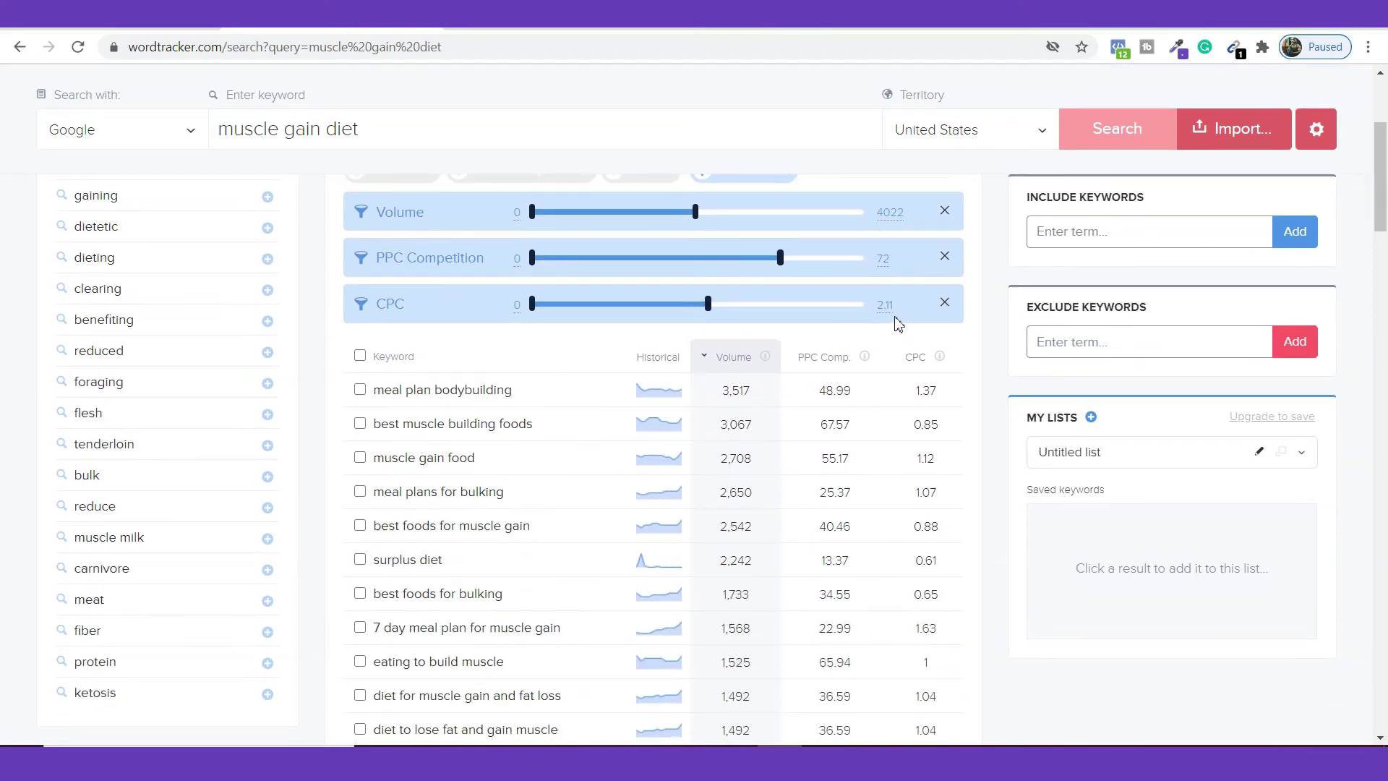
pyautogui.scroll(3, 896, 323)
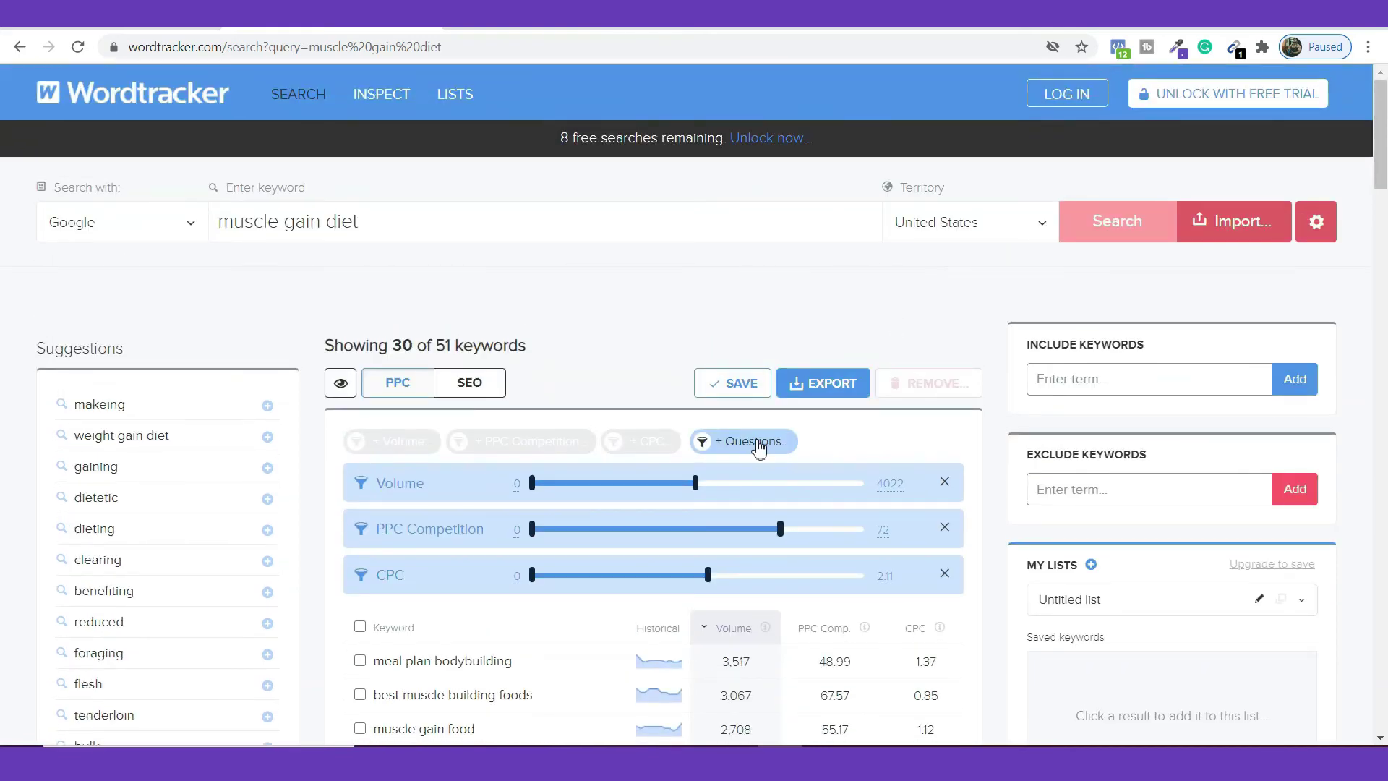
# - Apply the Questions filter, leaving only 'foods that help build muscle' at volume 1,095
pyautogui.click(759, 448)
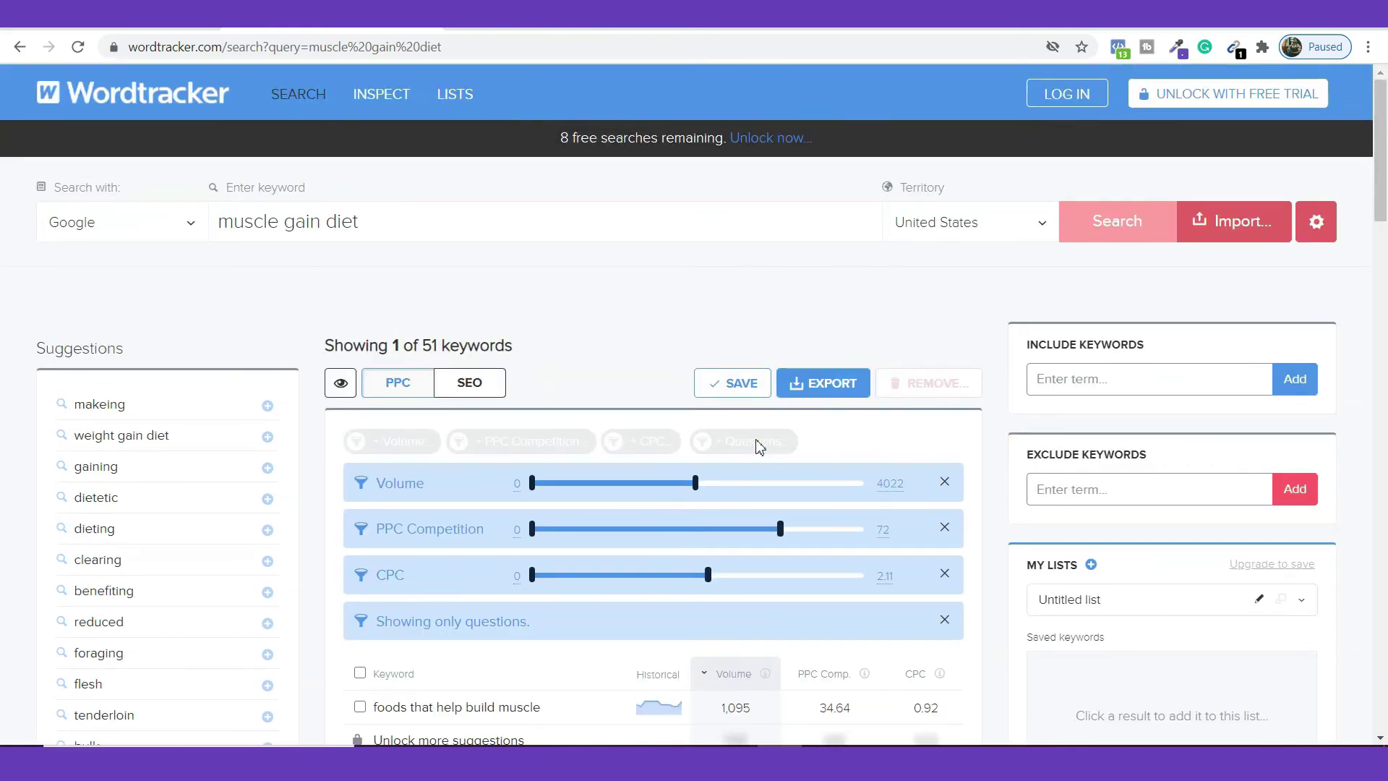
pyautogui.scroll(-3, 759, 446)
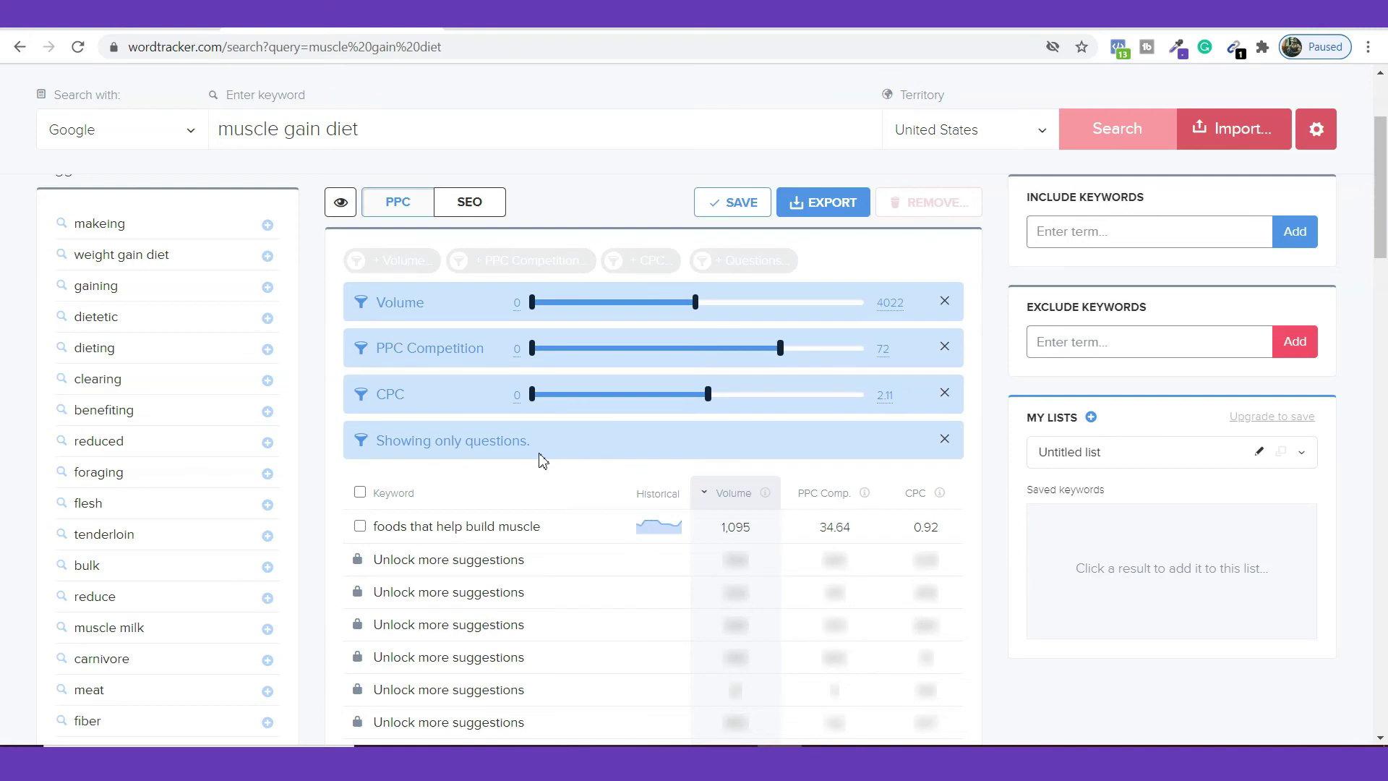
pyautogui.scroll(-1, 542, 461)
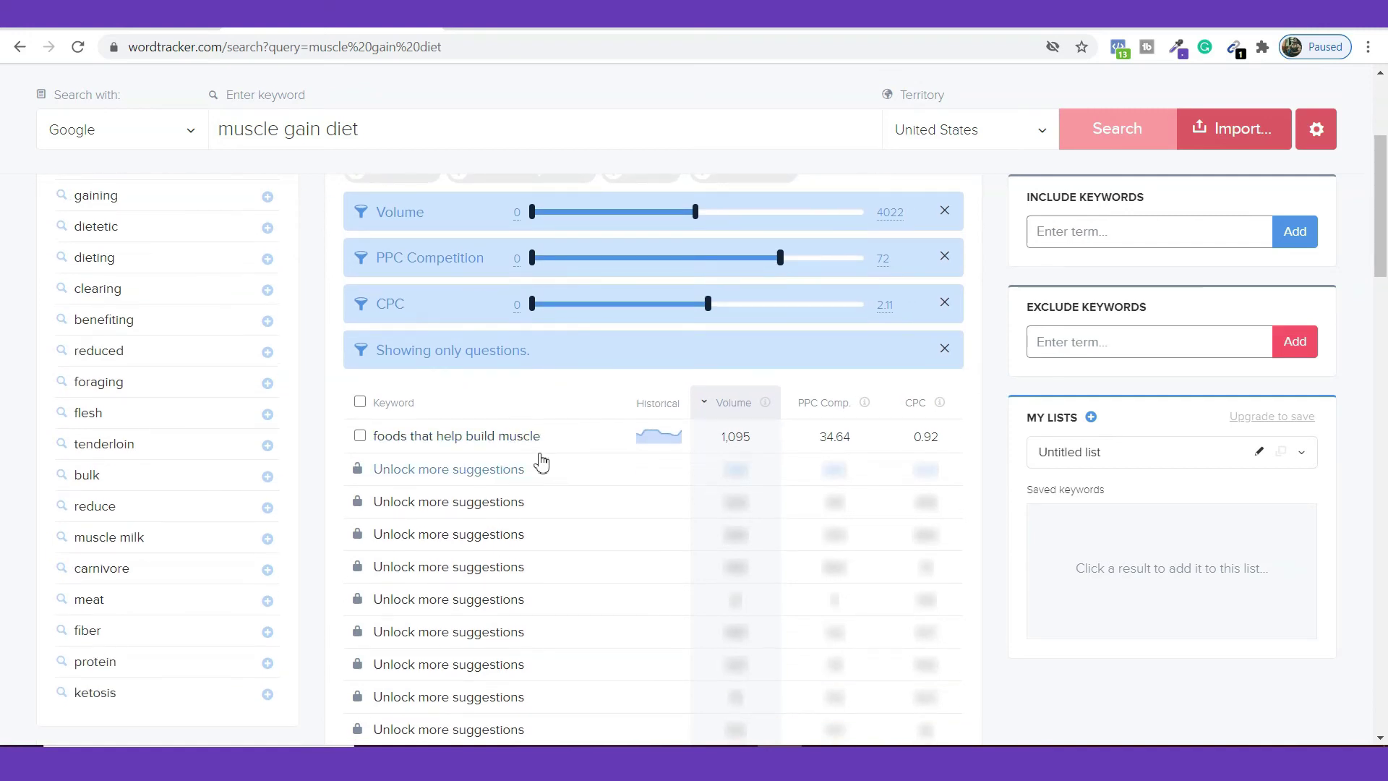
pyautogui.scroll(3, 541, 460)
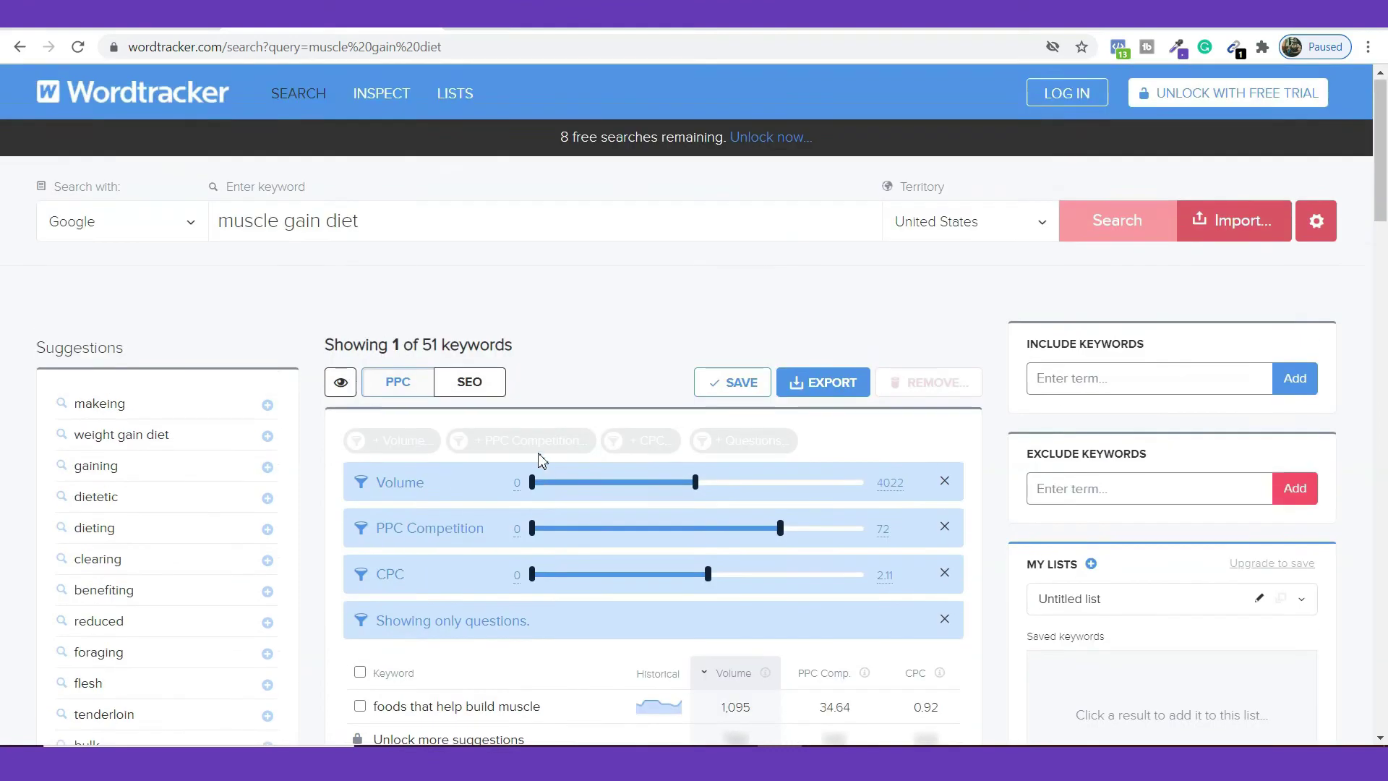
# - Remove the Volume, CPC, Questions and PPC Competition filters to restore all 51 keywords
pyautogui.click(945, 482)
pyautogui.click(945, 528)
pyautogui.click(945, 528)
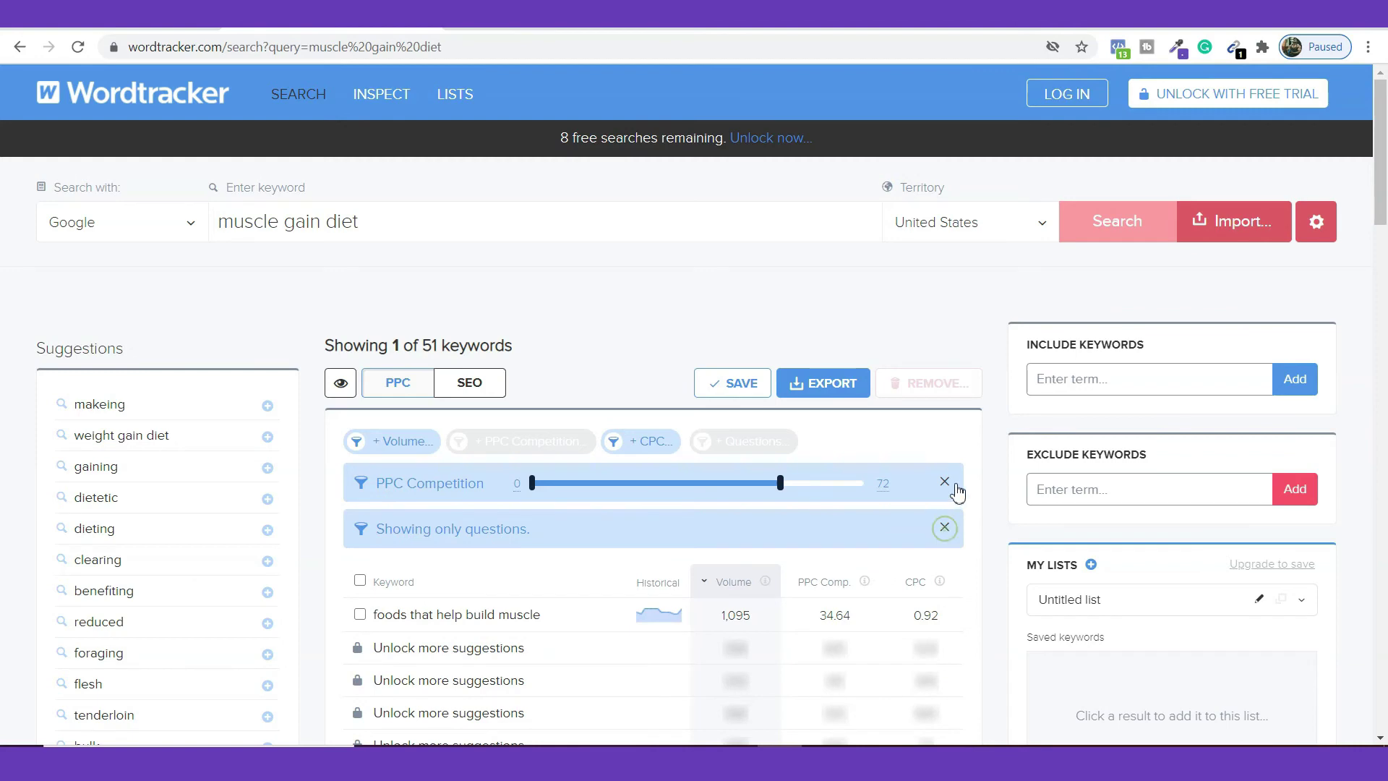
pyautogui.click(945, 482)
pyautogui.scroll(-2, 598, 449)
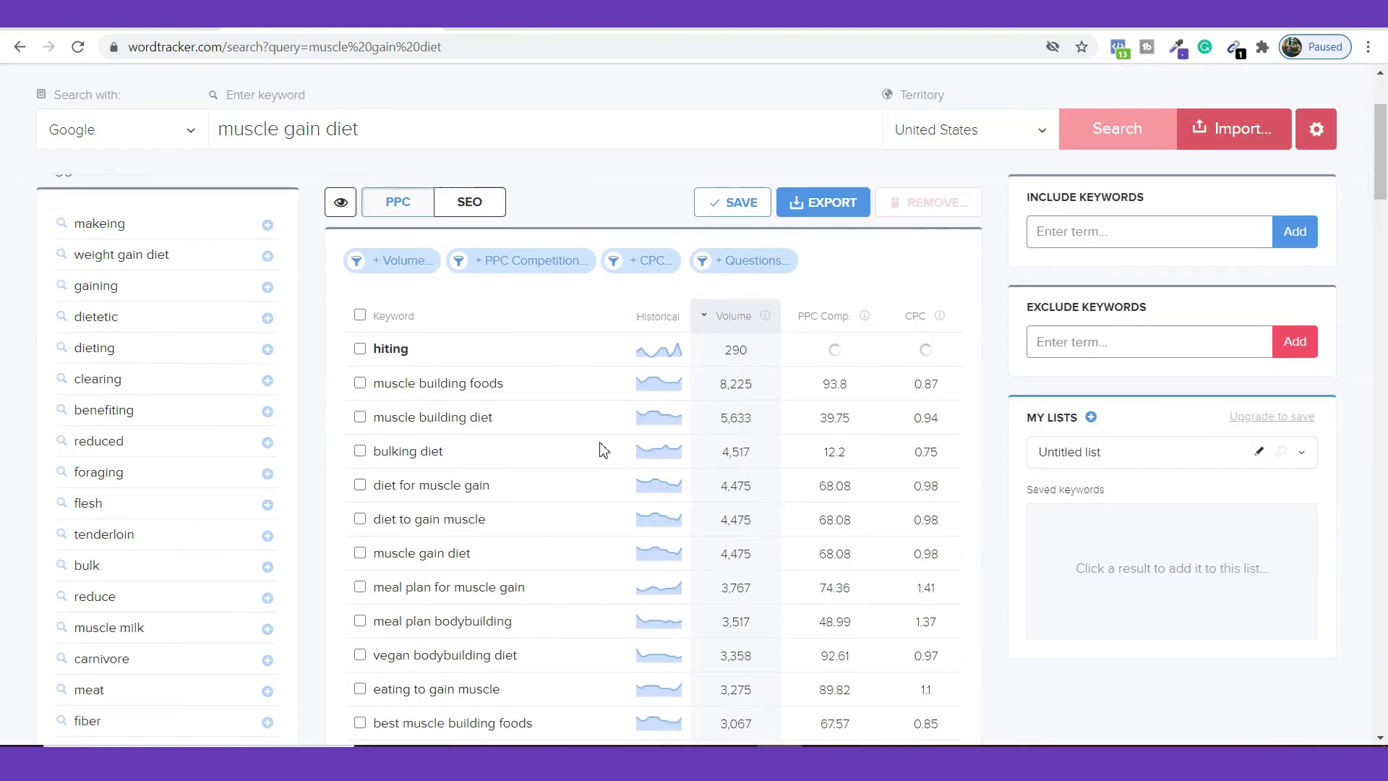
pyautogui.scroll(5, 800, 452)
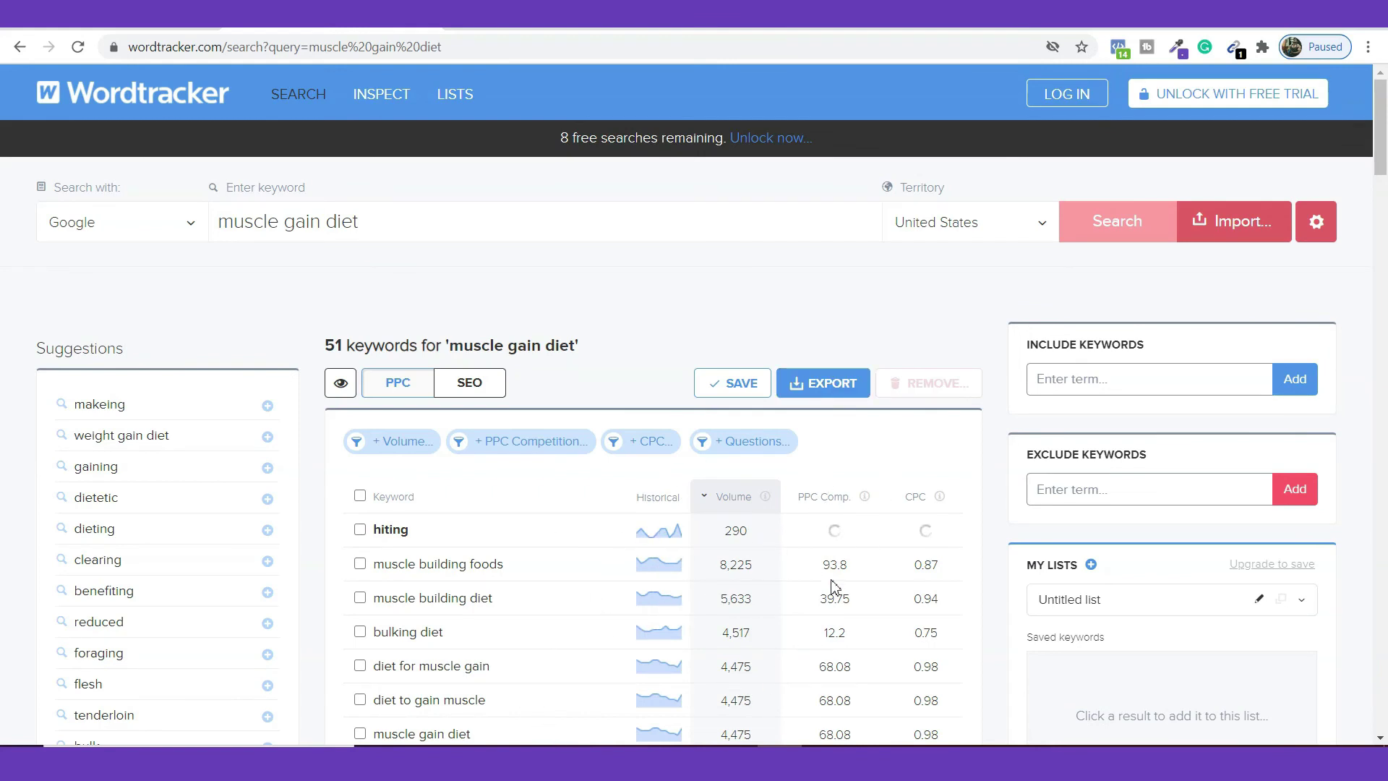
pyautogui.moveTo(864, 496)
pyautogui.scroll(-2, 497, 498)
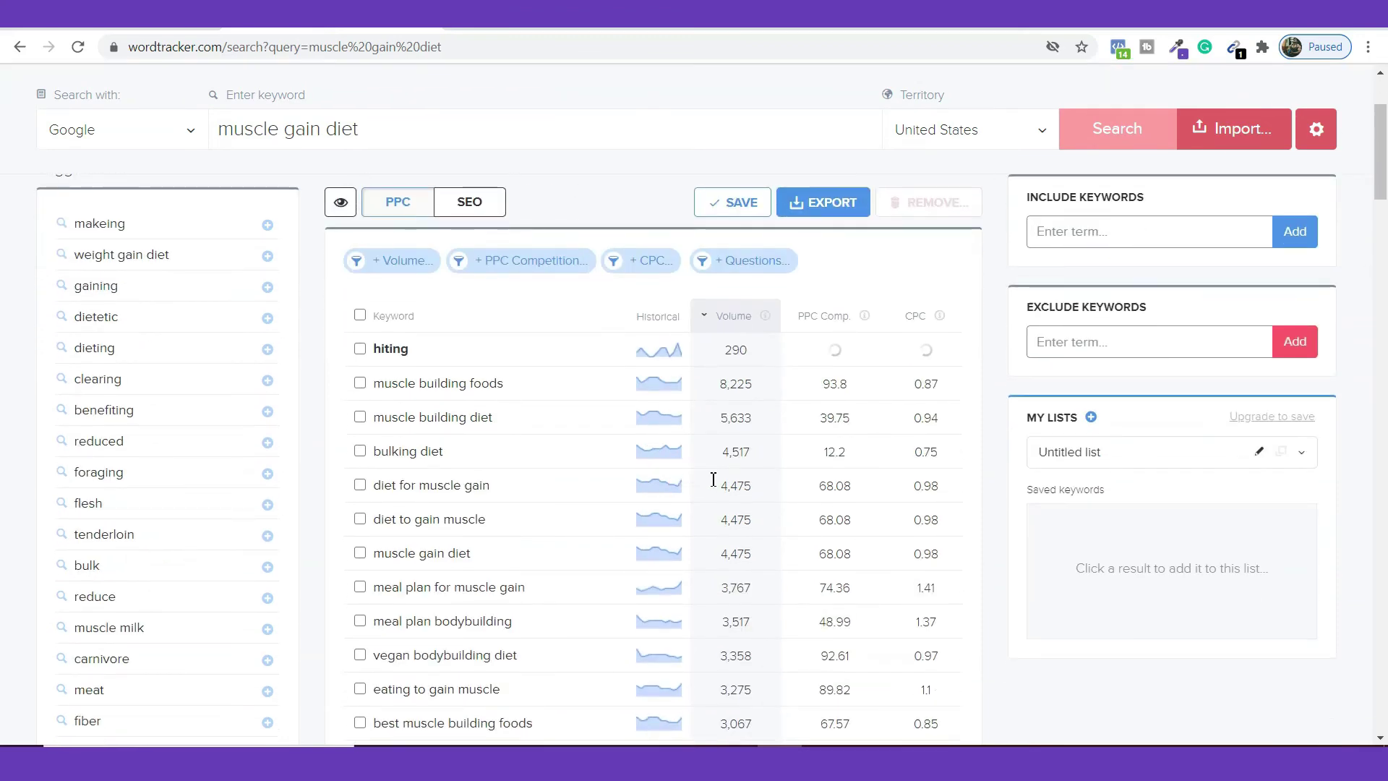
pyautogui.scroll(2, 712, 485)
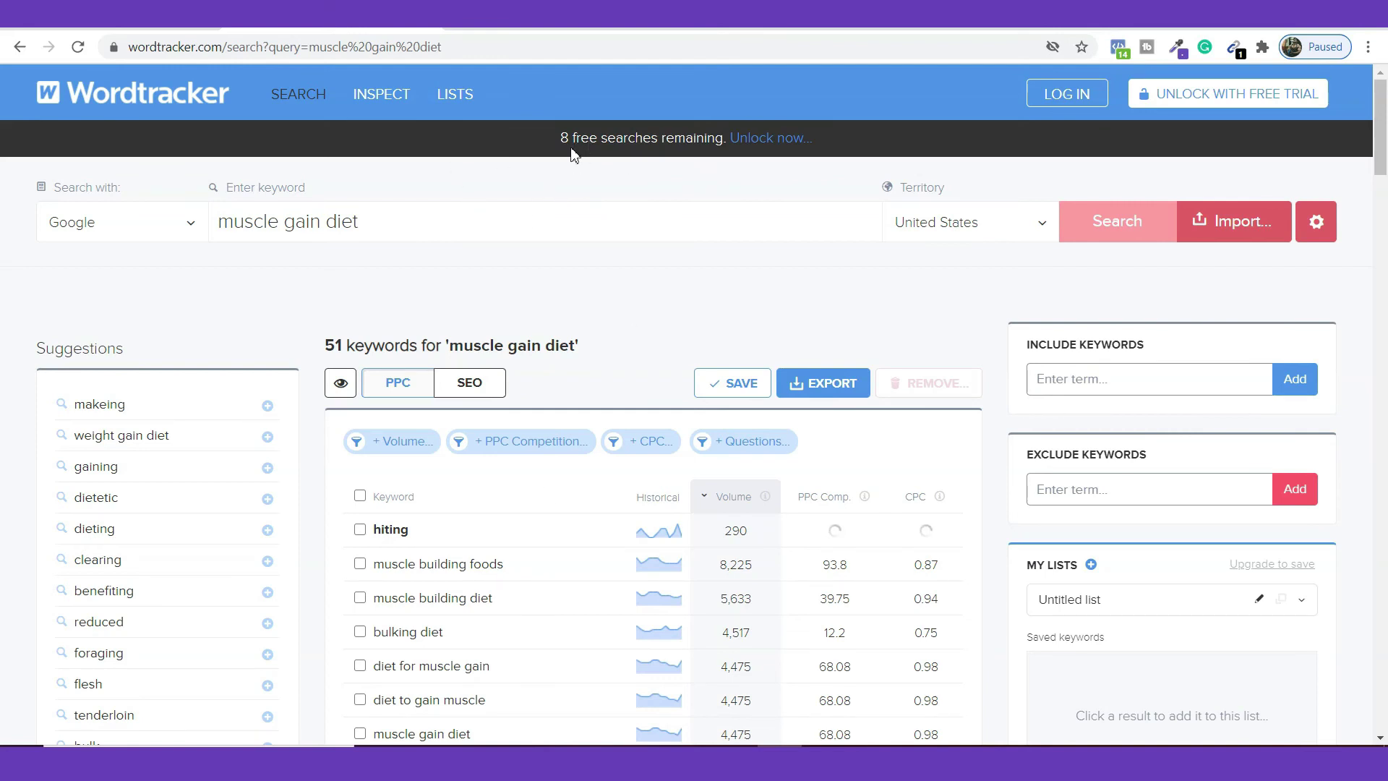
pyautogui.scroll(-10, 670, 402)
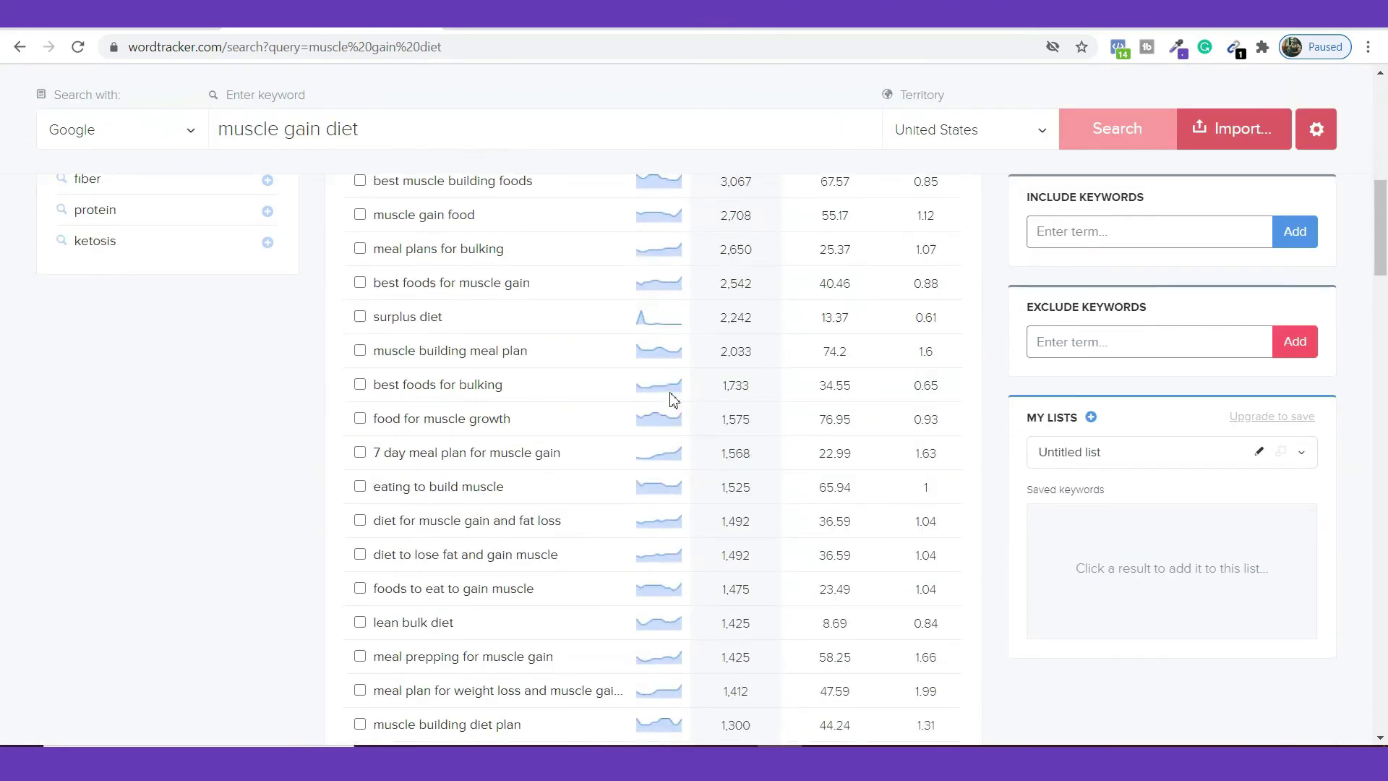
pyautogui.scroll(10, 673, 400)
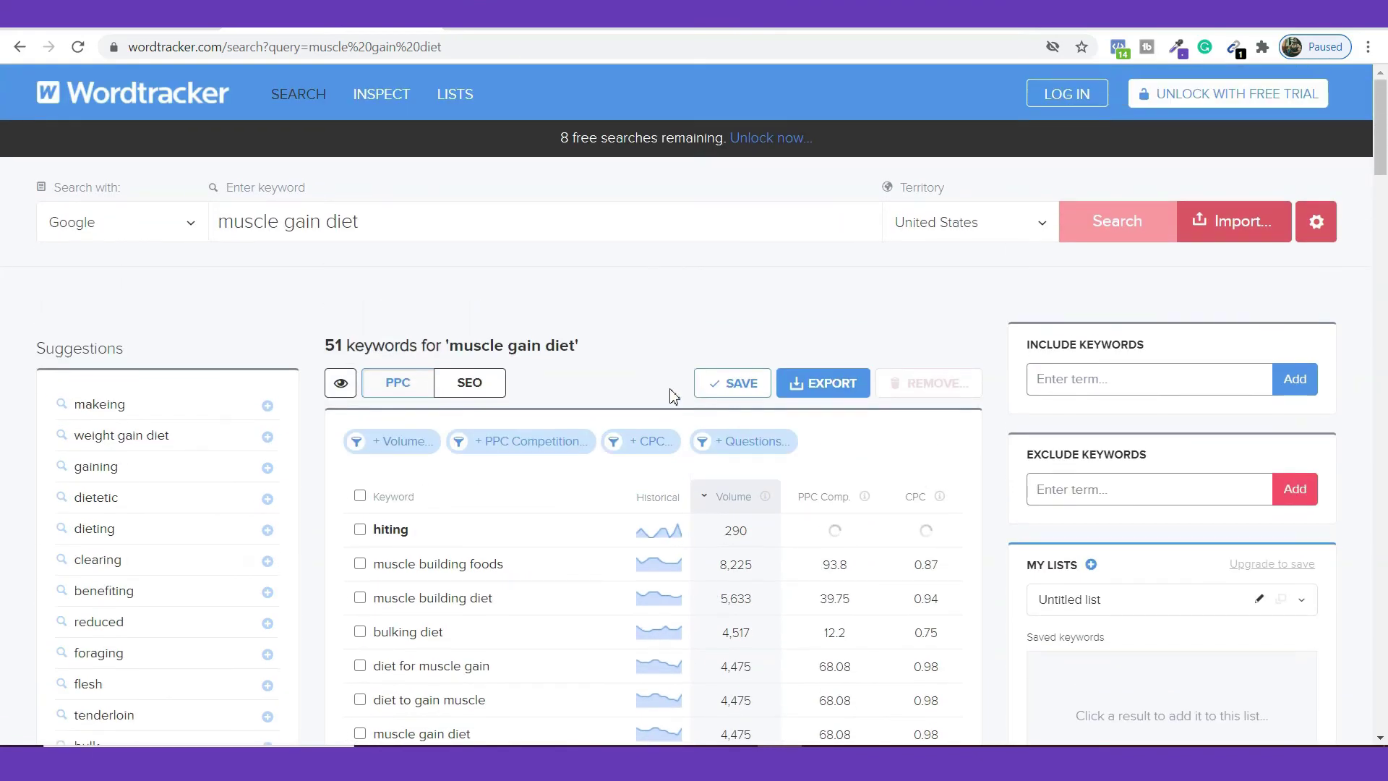